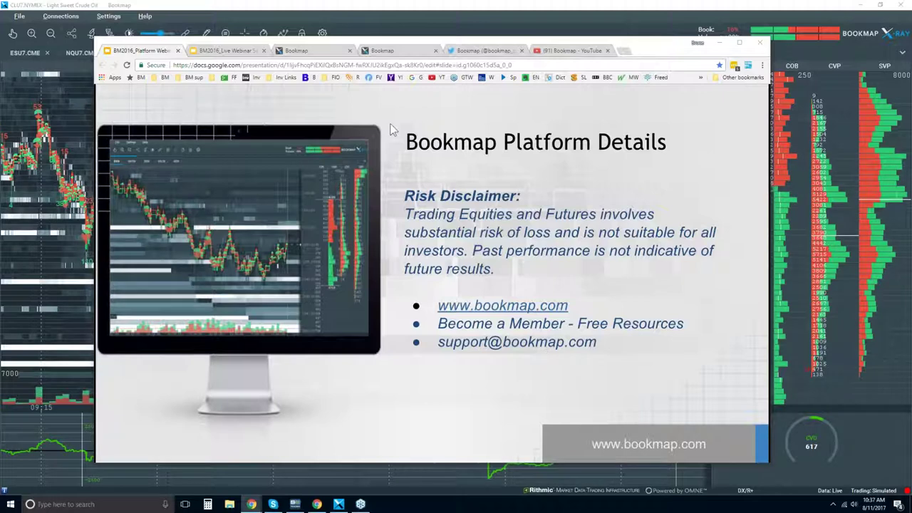
Switch to the Bookmap website and jump from the homepage banner's EXPLORE to the Intro videos.
key(ctrl+3)
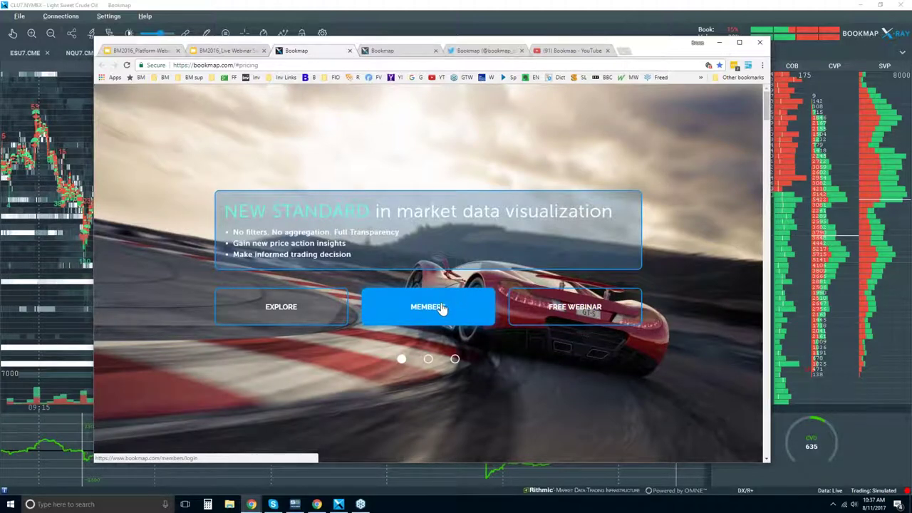
click(280, 307)
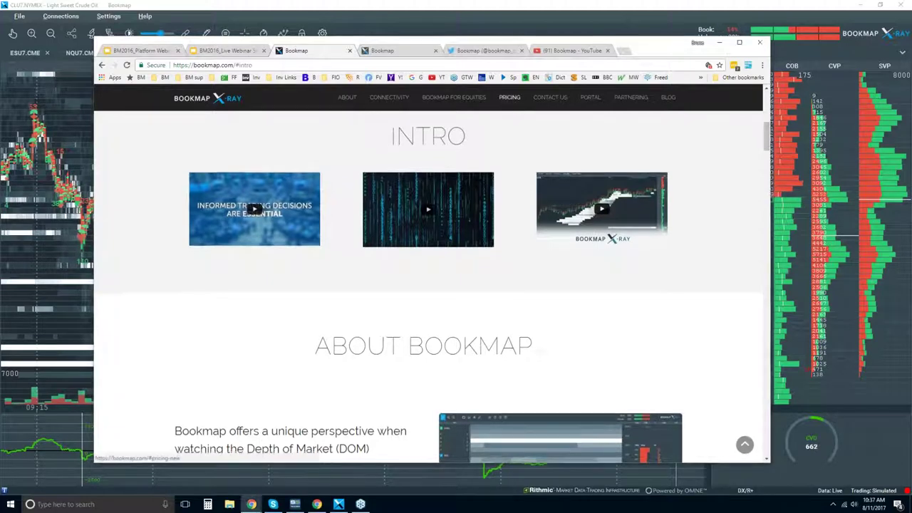
Open Pricing, enlarge the window and highlight the Advanced plan's feature list.
click(510, 99)
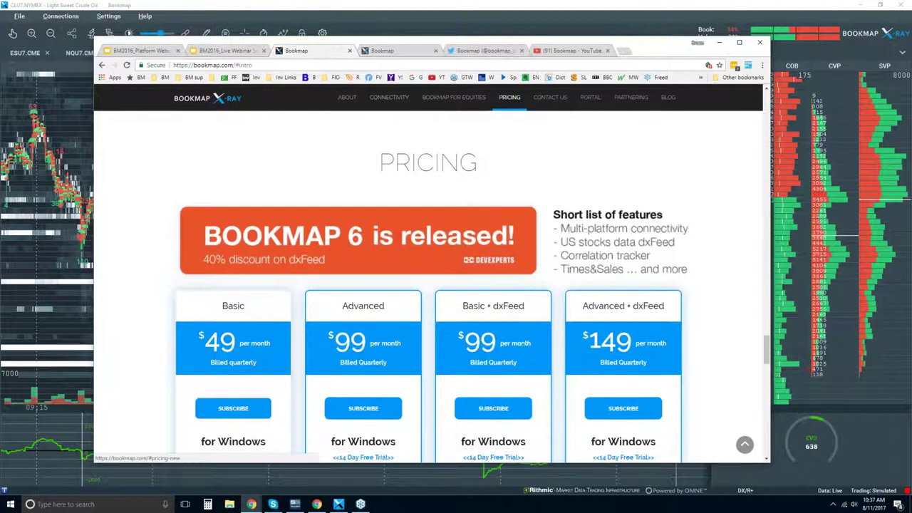
drag(769, 461, 775, 484)
scroll(773, 377, down, 2)
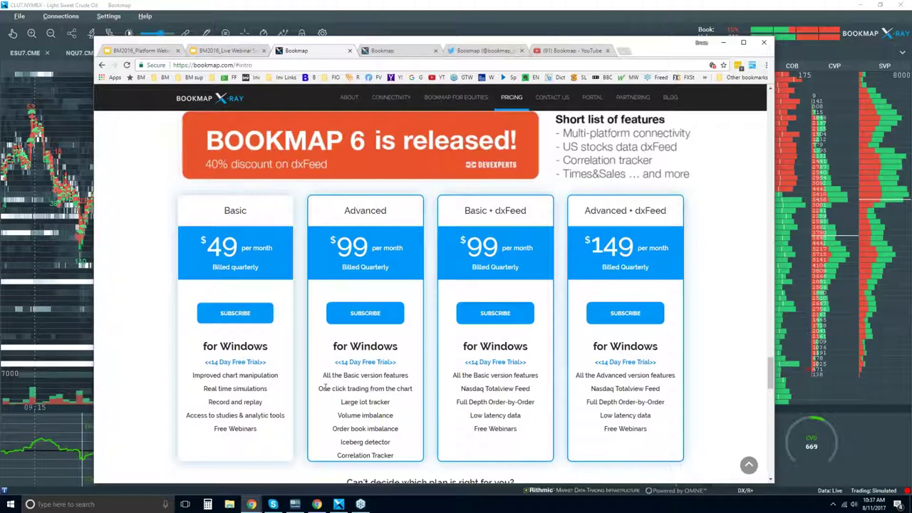
drag(325, 387, 392, 456)
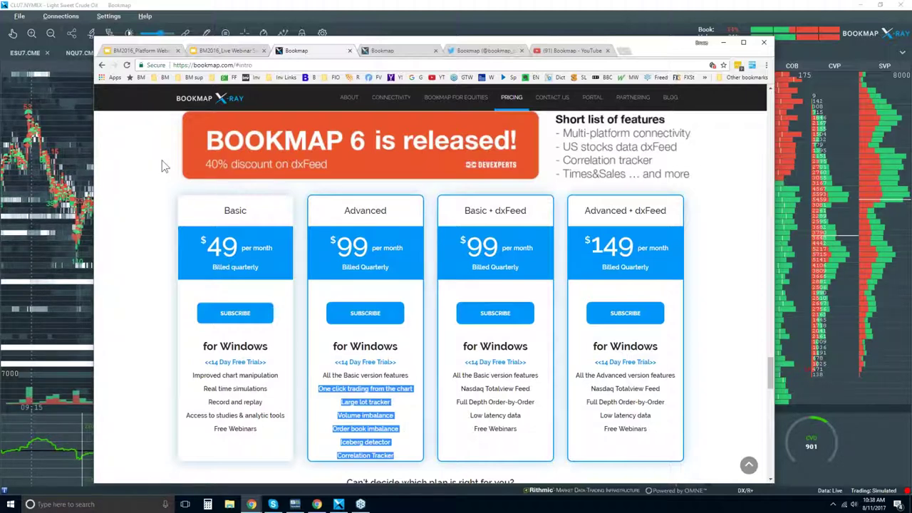
Switch to Bookmap's Twitter profile and scroll through its recent tweets.
click(488, 51)
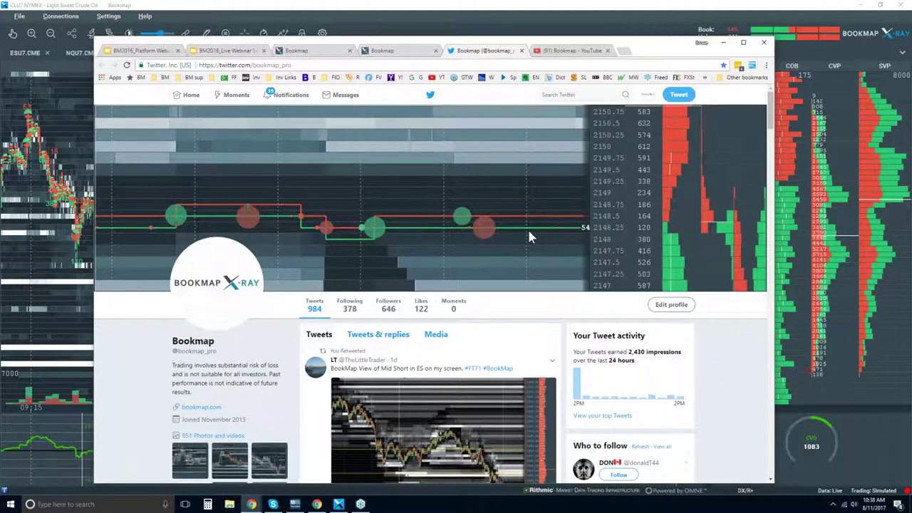
scroll(529, 236, down, 2)
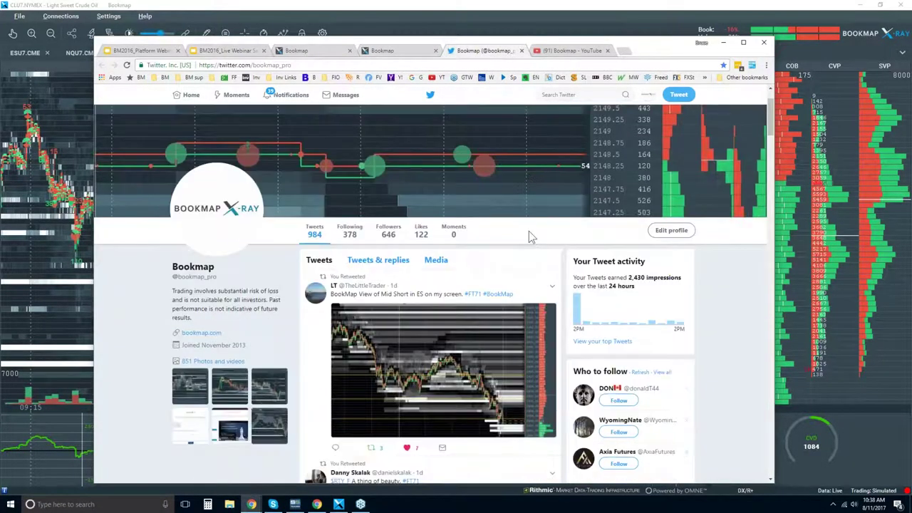
Browse Bookmap's YouTube channel down to the Education Course and Platform Details Webinars rows.
click(567, 51)
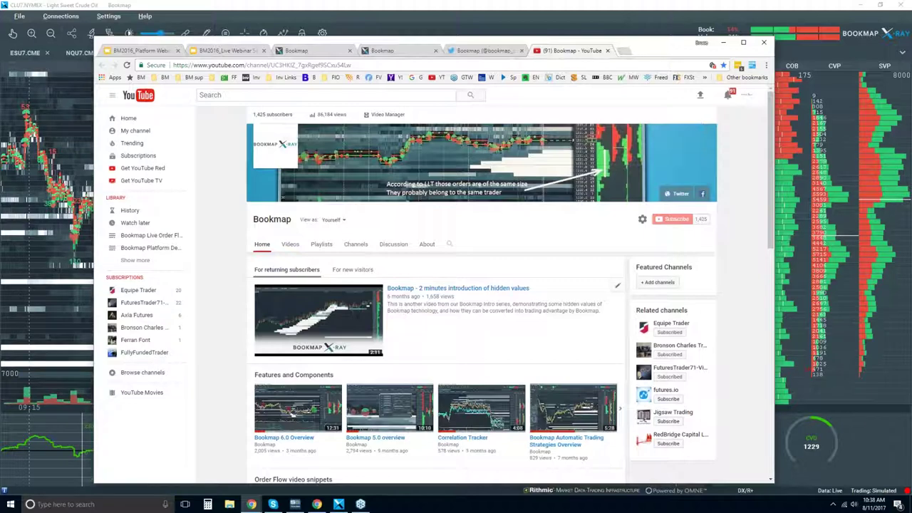
scroll(491, 285, down, 1)
scroll(435, 285, down, 2)
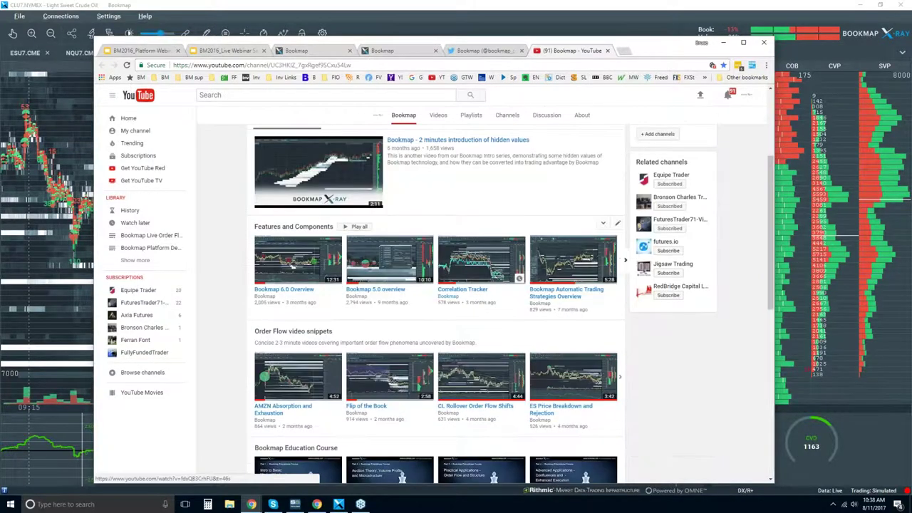
scroll(292, 265, up, 1)
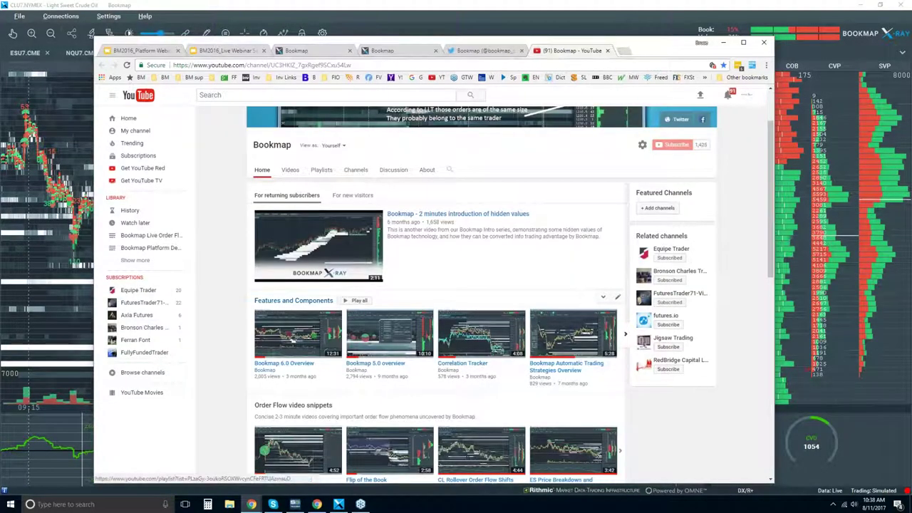
scroll(299, 303, down, 2)
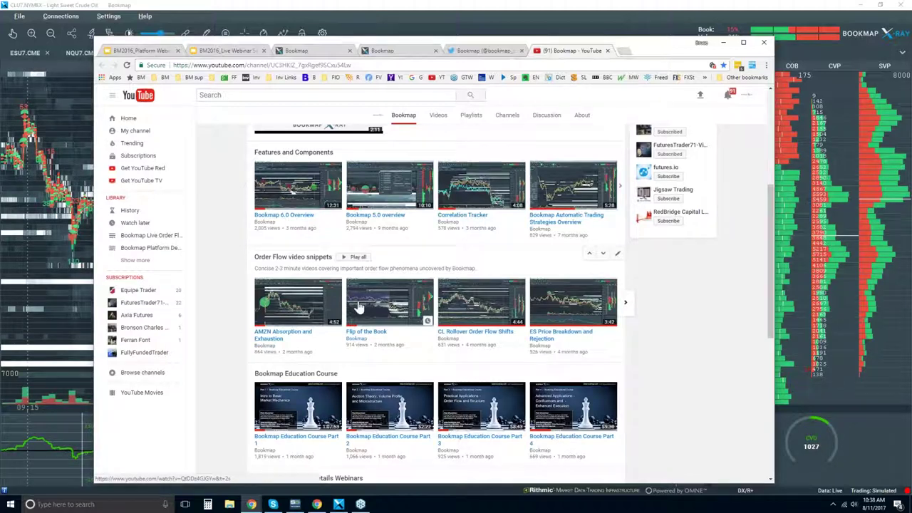
scroll(342, 307, down, 1)
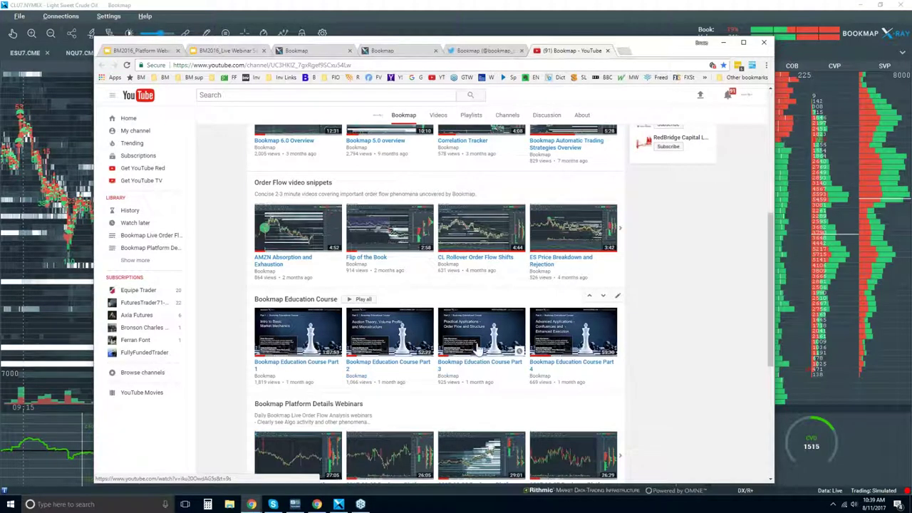
scroll(734, 242, down, 1)
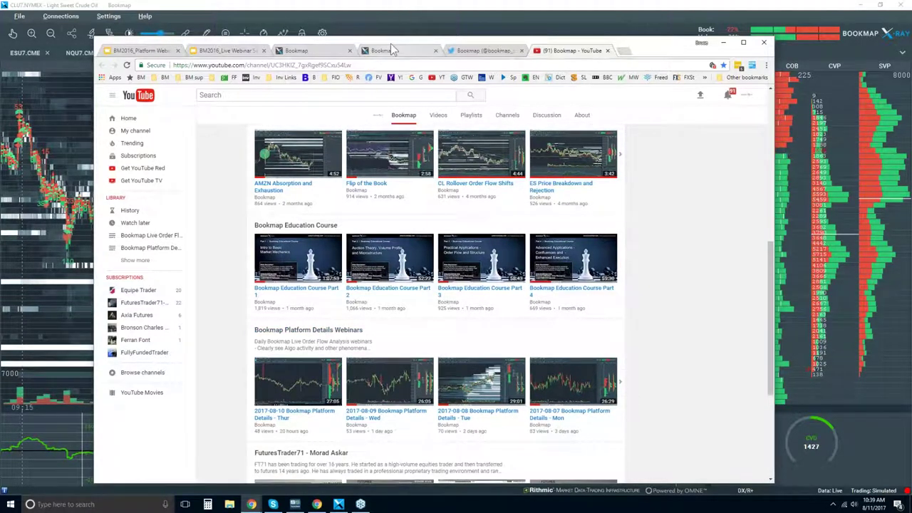
Switch away from Chrome to reveal the CLU7.NYMEX heatmap in Bookmap.
key(alt+Tab)
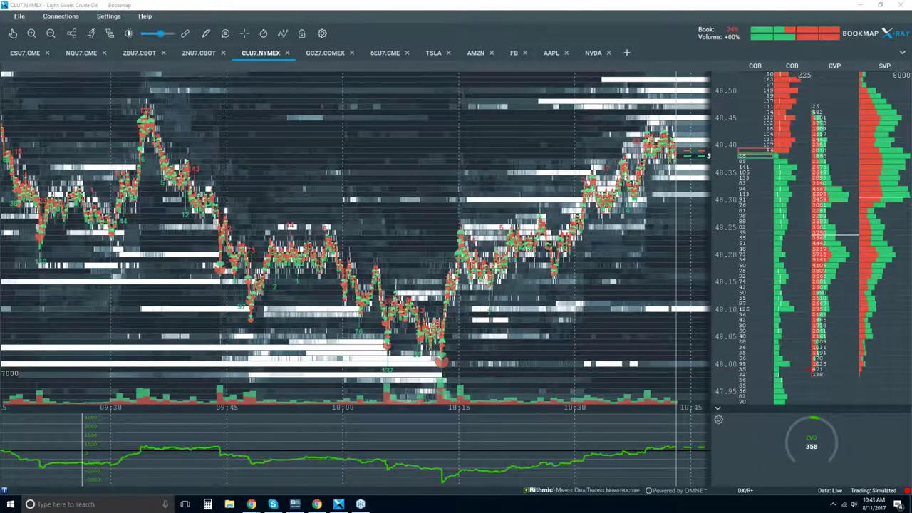
Zoom the time axis out so the heatmap spans 08:15 to 10:45.
scroll(539, 204, down, 2)
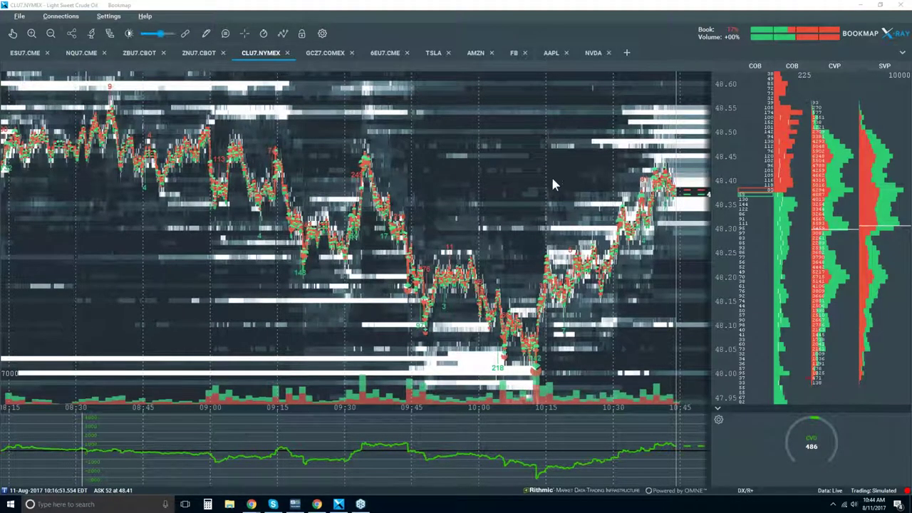
Collapse the CVD pane and show candlesticks with volume dots, best bid/ask, indicators and heatmap off.
click(718, 408)
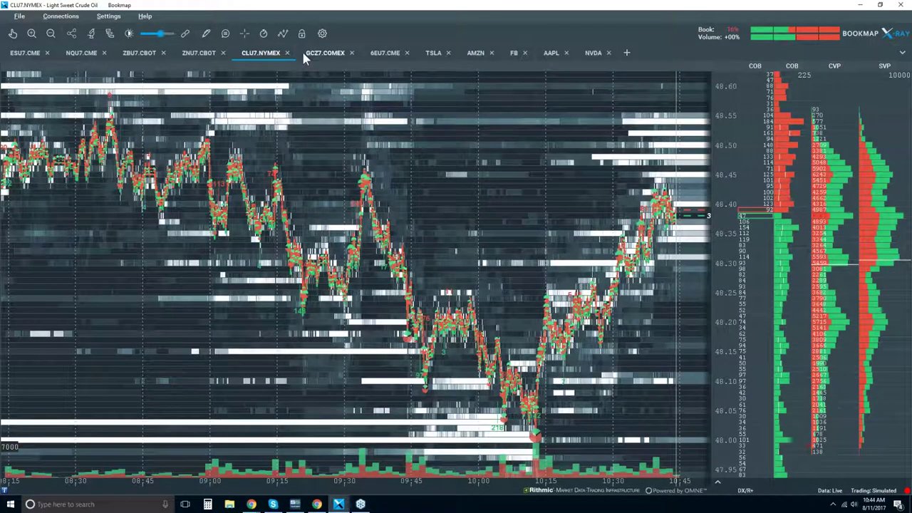
click(284, 35)
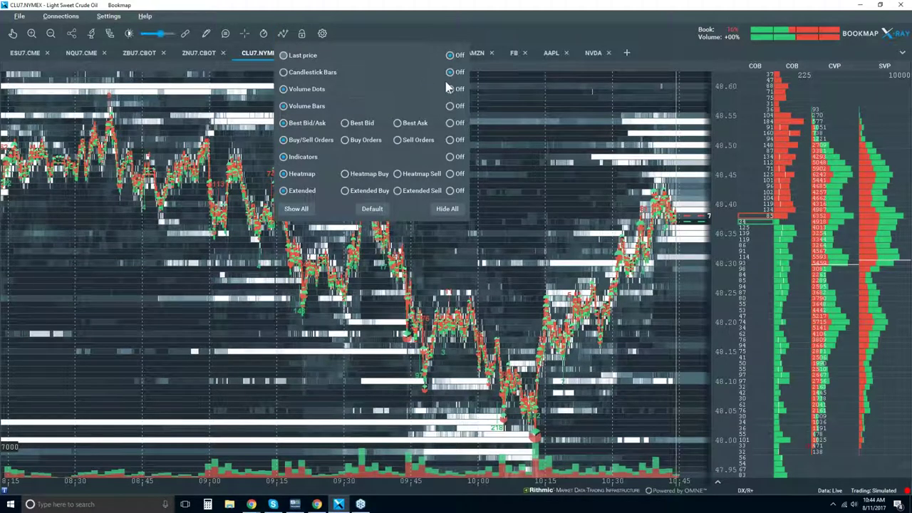
click(292, 72)
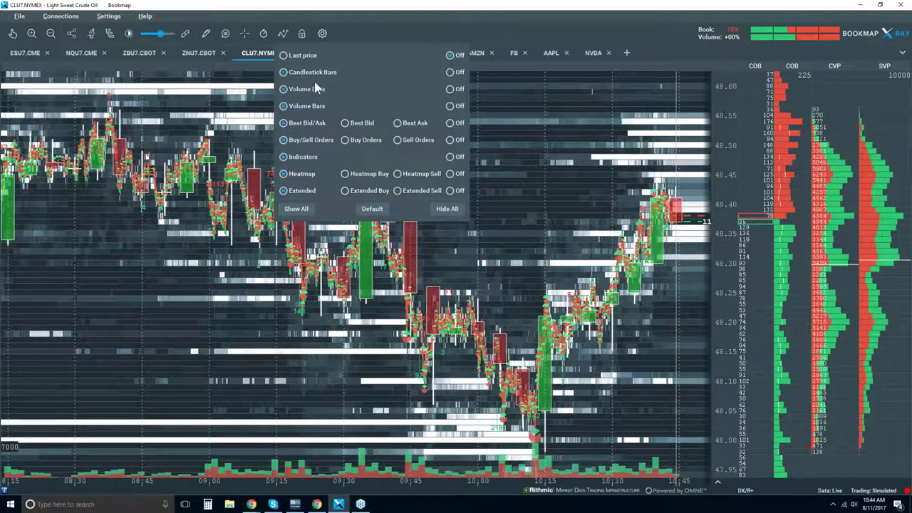
click(451, 89)
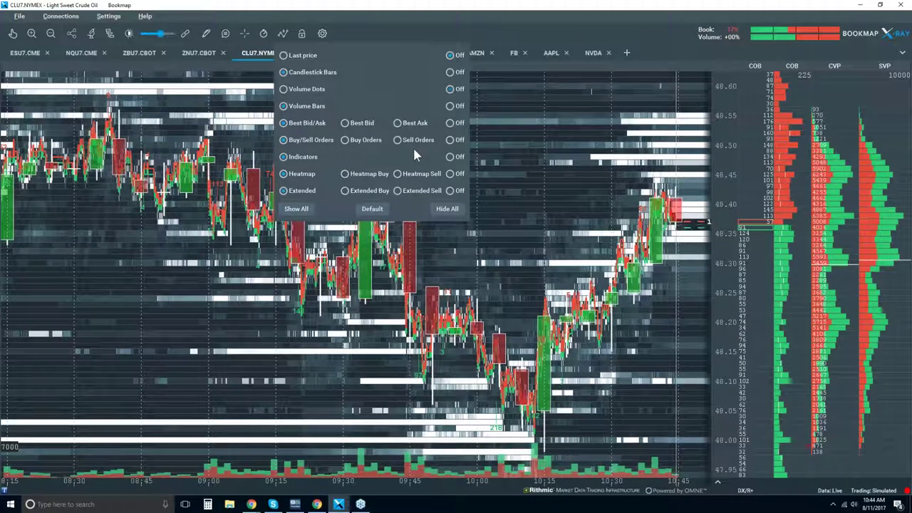
click(449, 122)
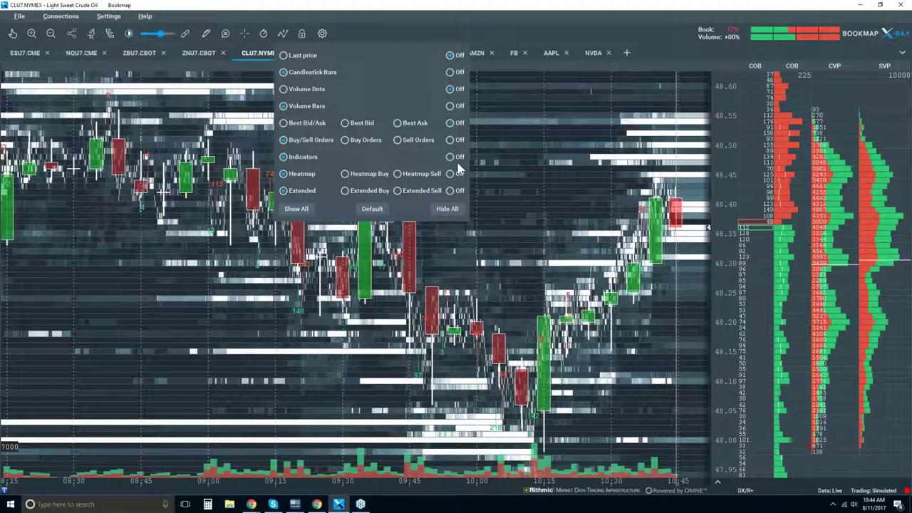
click(449, 156)
click(450, 173)
click(451, 188)
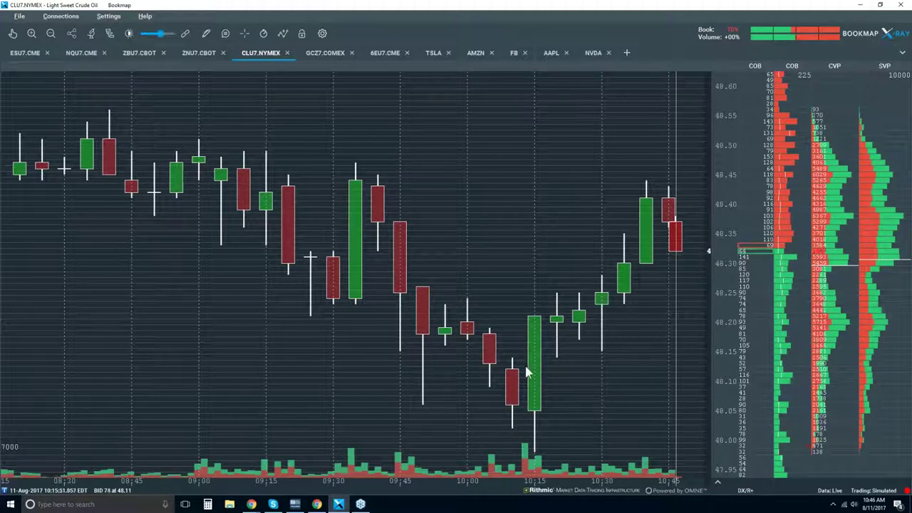
Turn on the Best Bid/Ask layer, then zoom in and pan the chart with the hand tool.
click(283, 34)
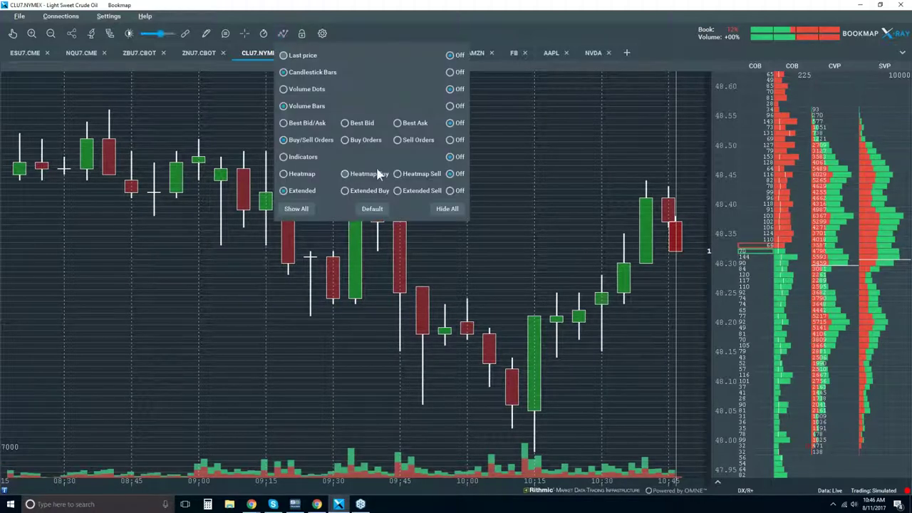
click(308, 125)
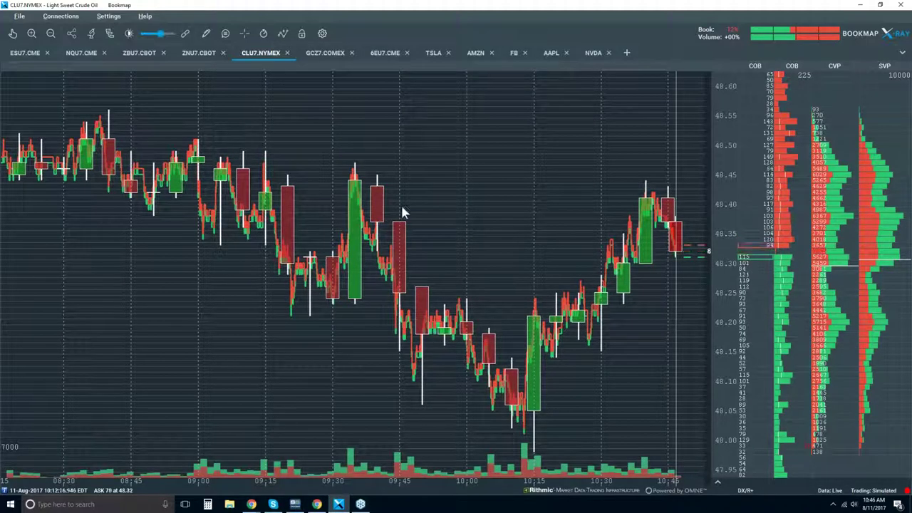
click(13, 33)
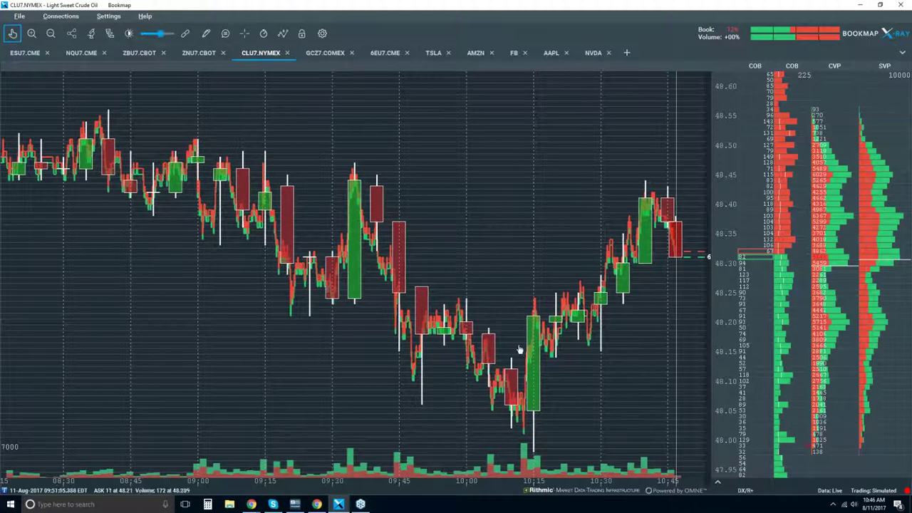
scroll(527, 359, up, 2)
scroll(524, 359, up, 1)
scroll(517, 323, up, 2)
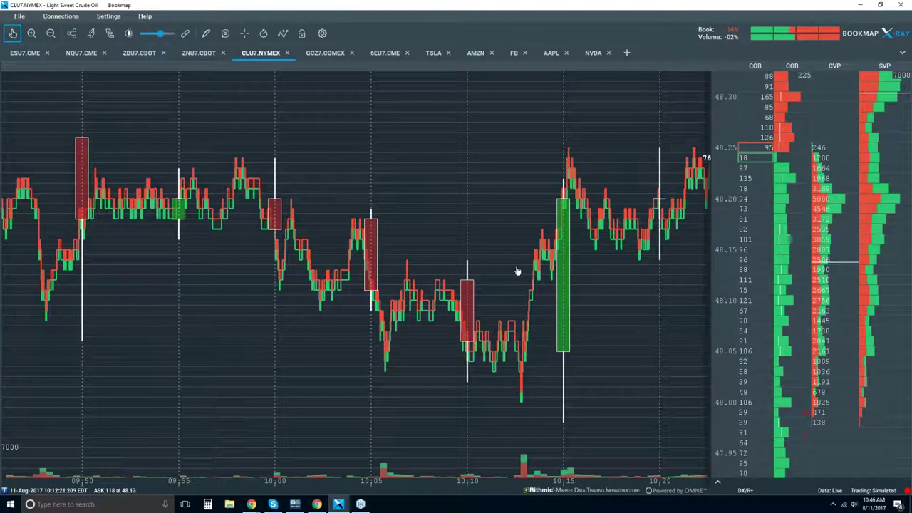
drag(518, 270, 499, 265)
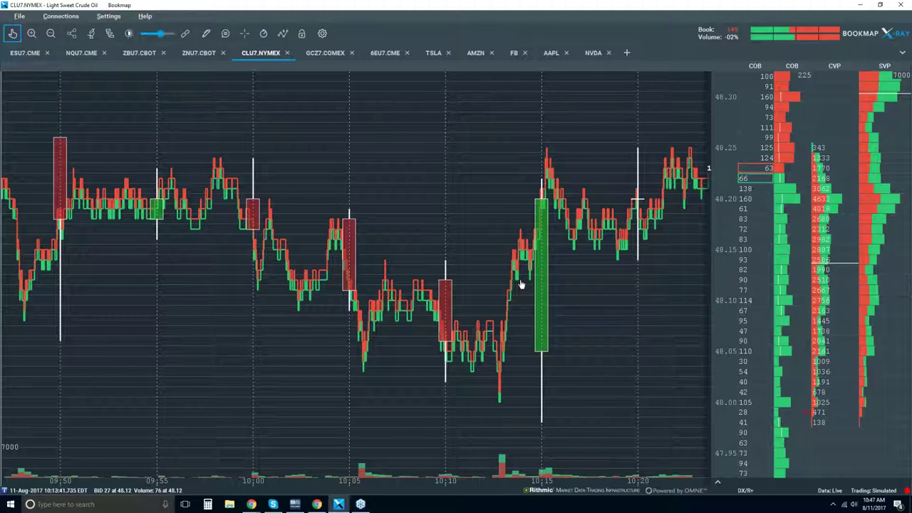
Draw horizontal lines near 48.12, 48.08 and 48.25 with the pencil's Horizontal line tool.
click(206, 34)
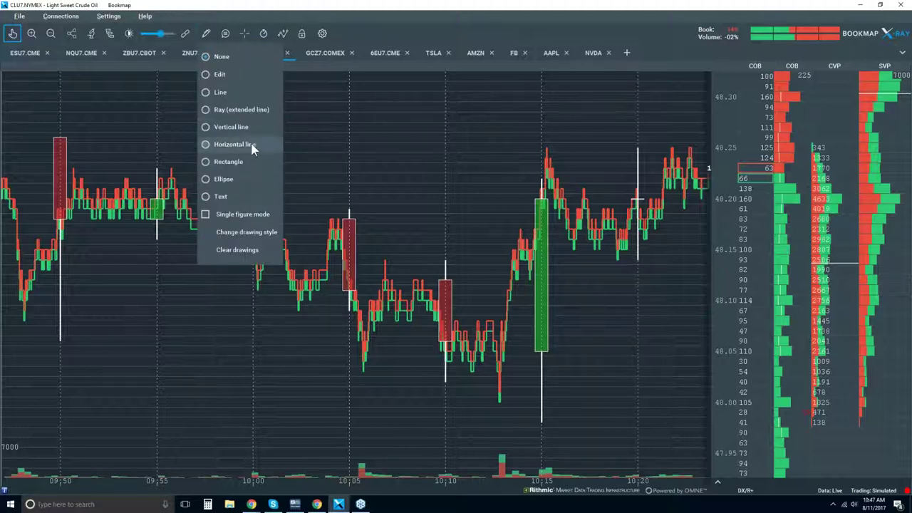
click(235, 144)
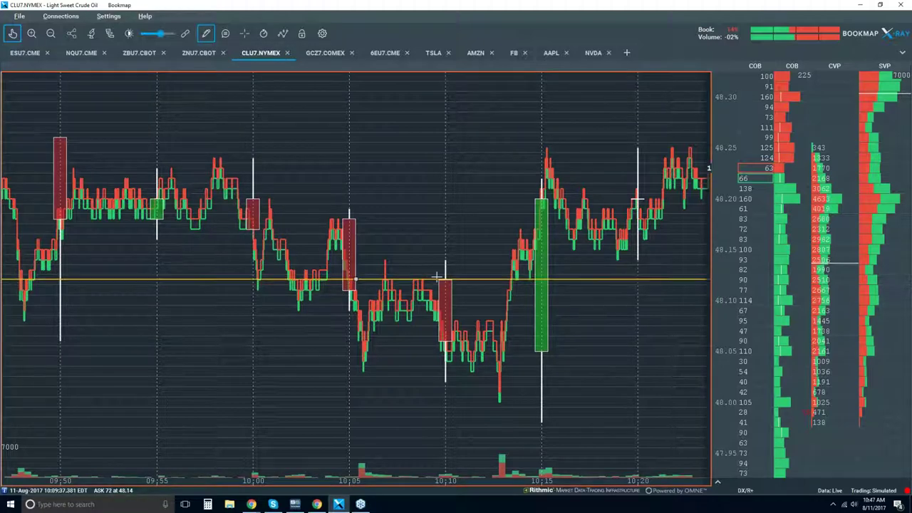
click(438, 280)
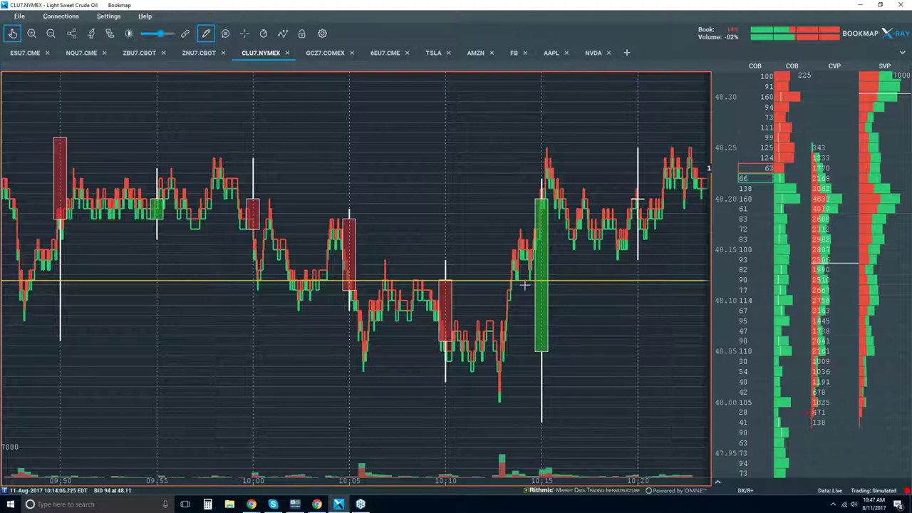
click(356, 321)
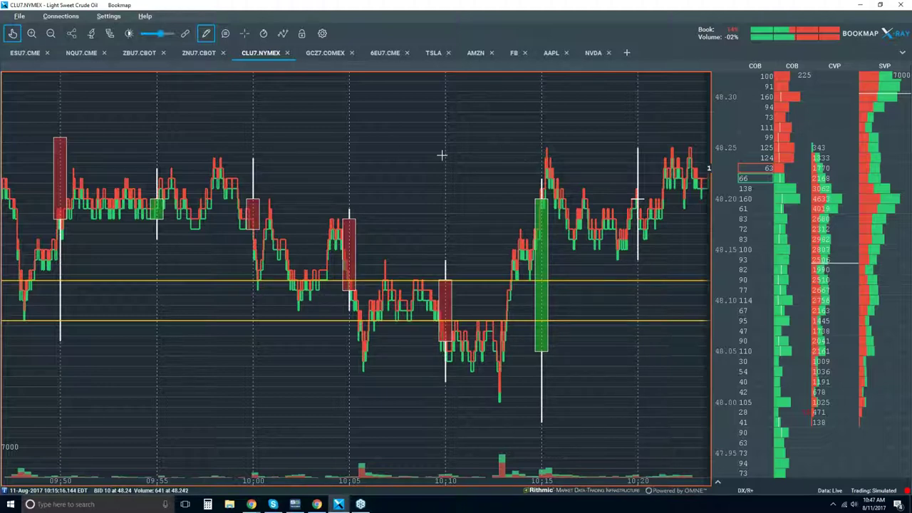
click(210, 156)
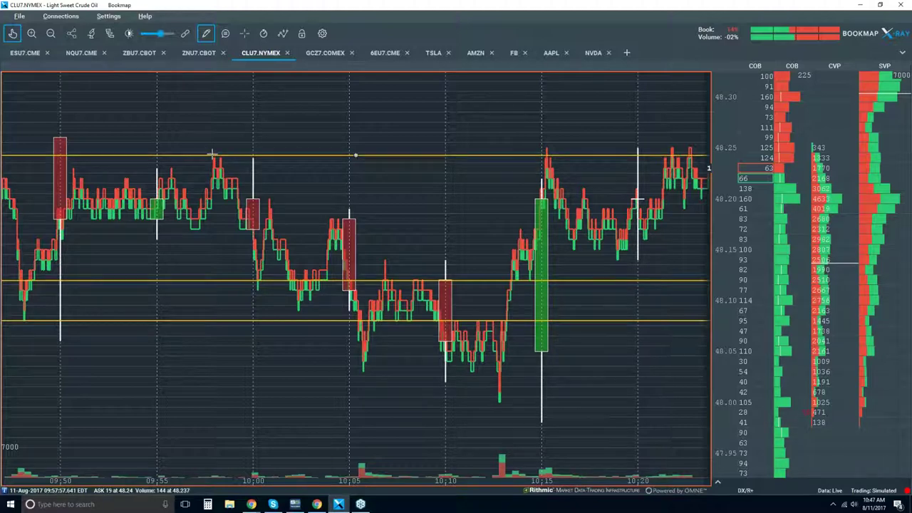
click(206, 34)
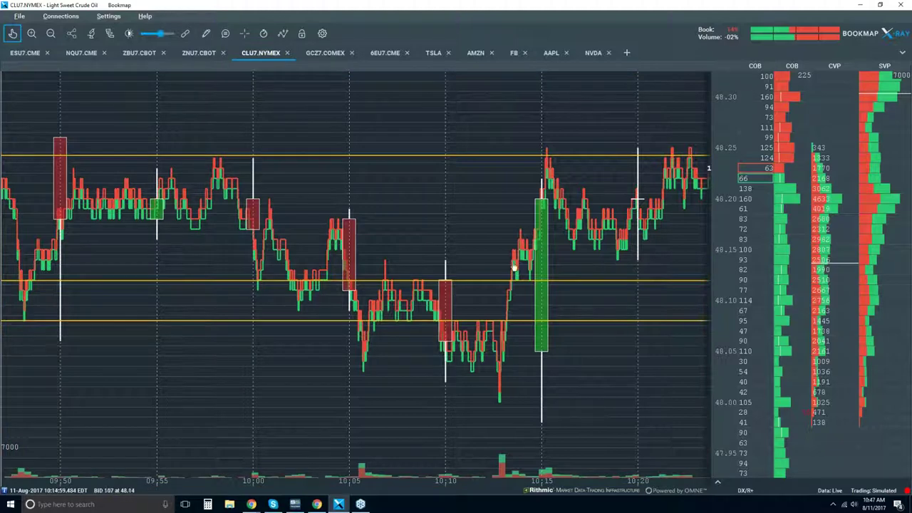
Turn on the Volume Dots layer in the chart display options.
click(287, 36)
click(318, 88)
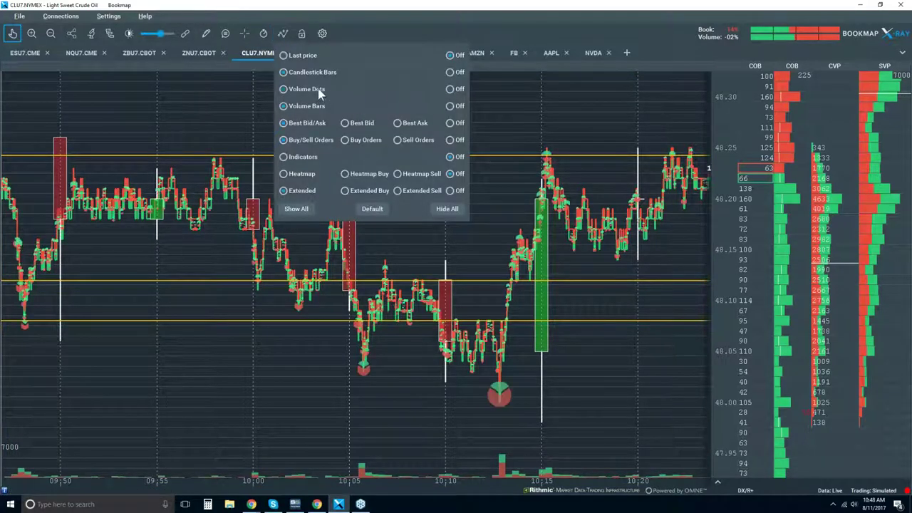
click(603, 266)
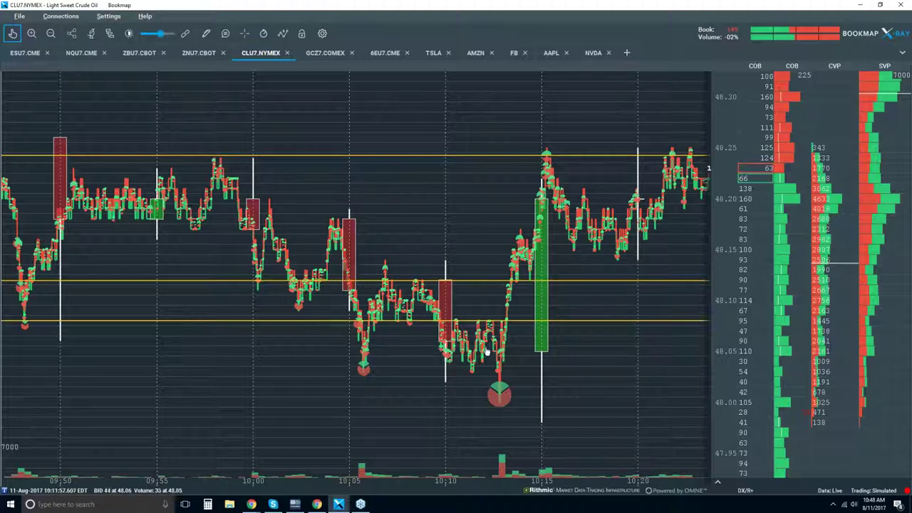
Switch the drawing tools to line editing and nudge the lower yellow horizontal line slightly upward.
scroll(487, 374, up, 3)
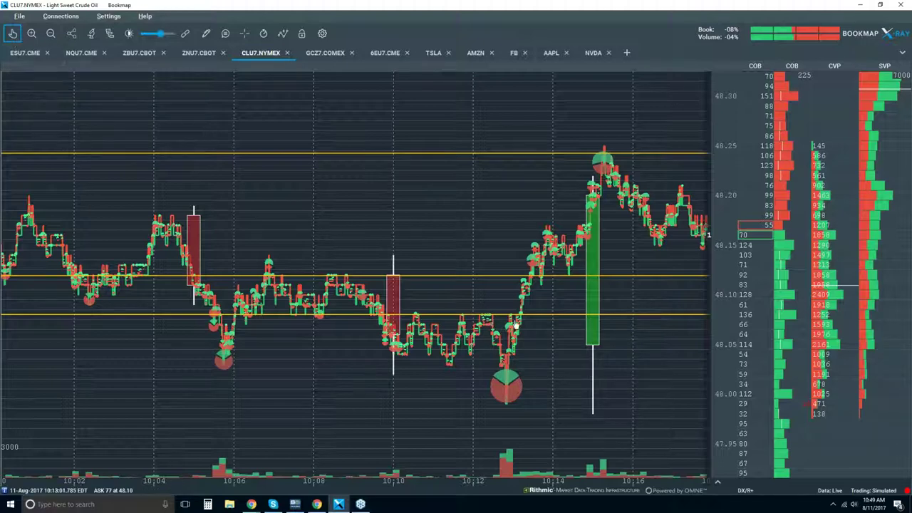
scroll(489, 322, up, 8)
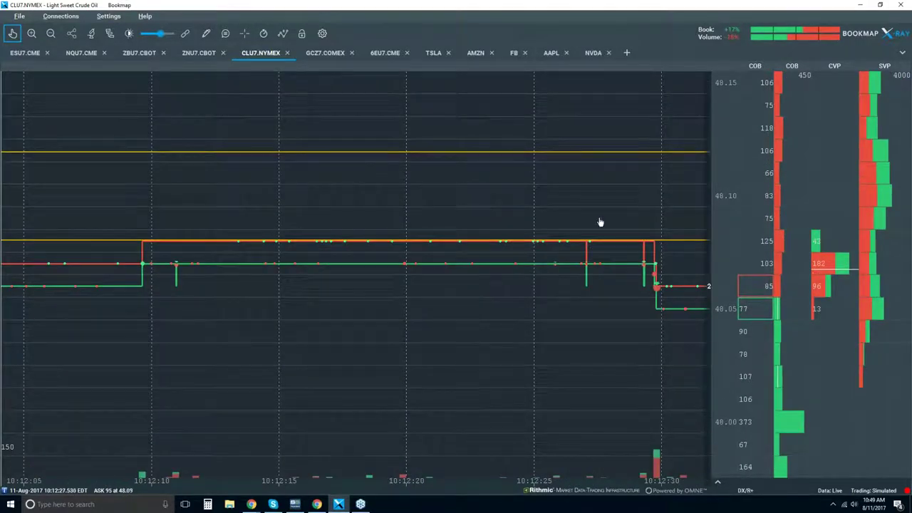
click(205, 33)
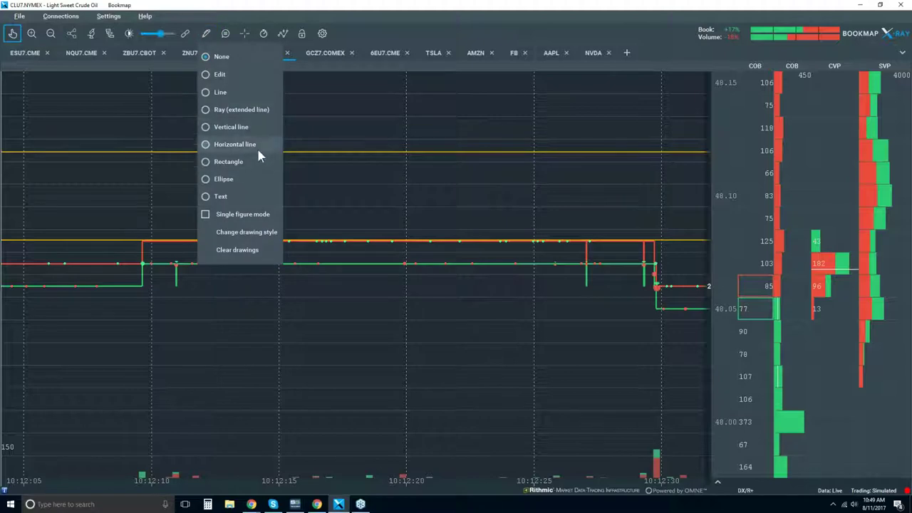
click(227, 73)
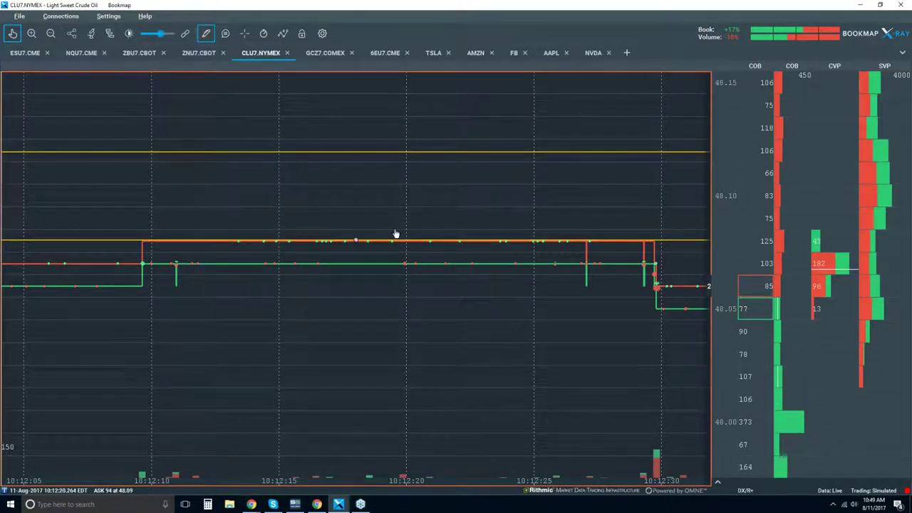
drag(356, 240, 356, 227)
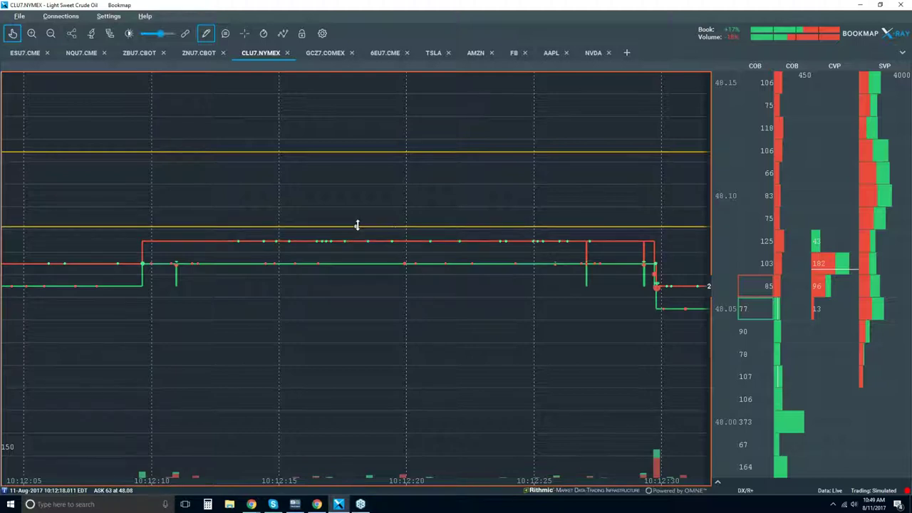
click(206, 33)
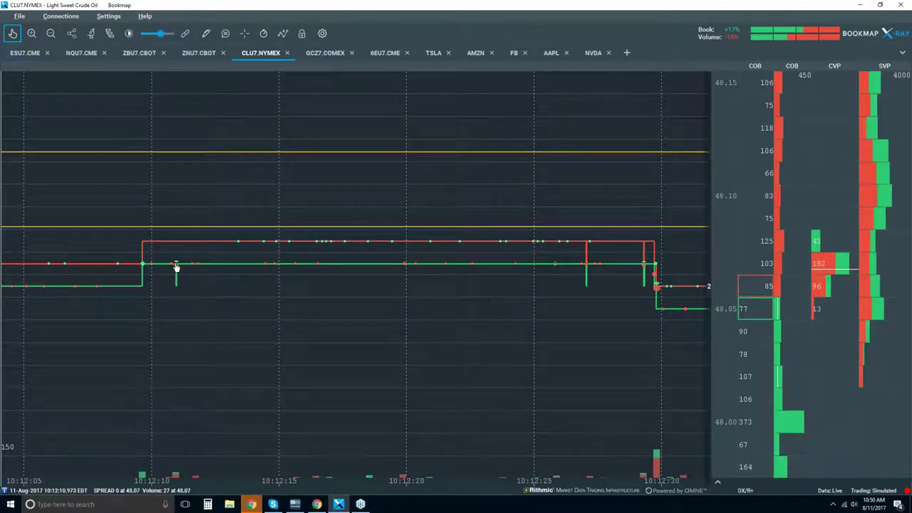
scroll(176, 267, up, 6)
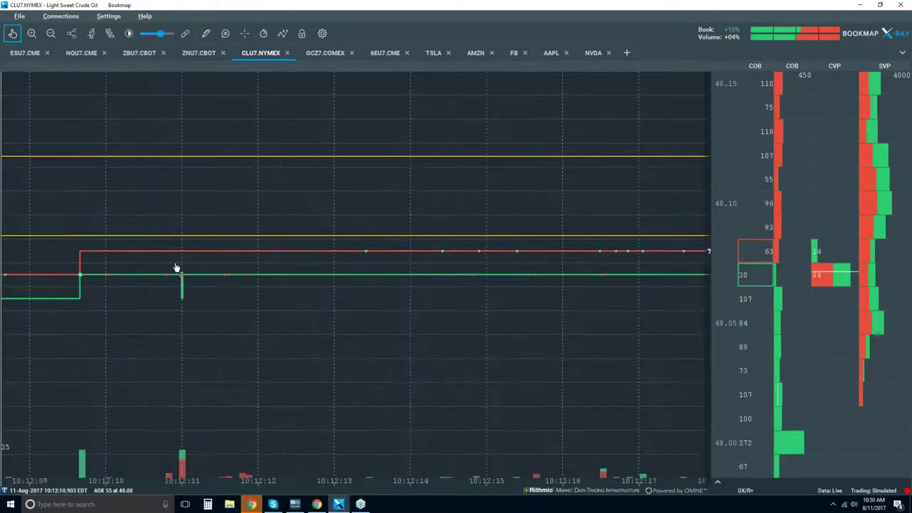
scroll(182, 278, up, 5)
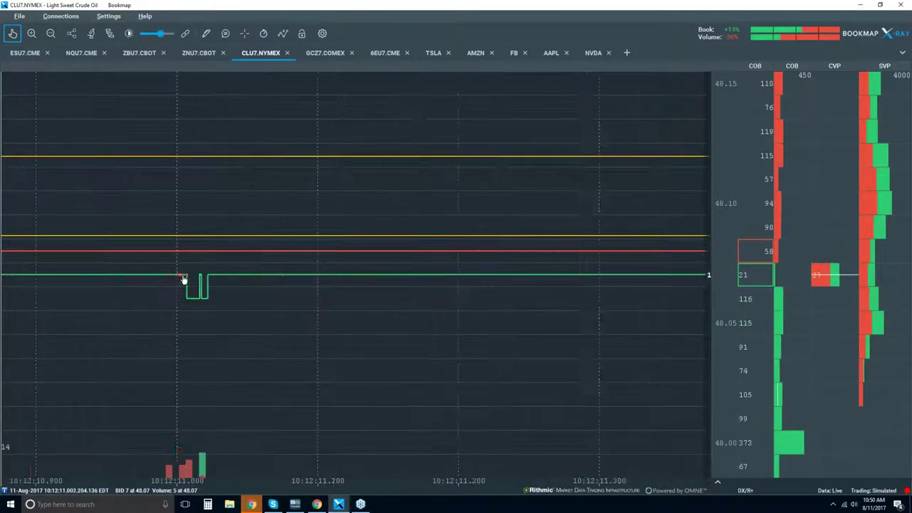
scroll(183, 279, up, 4)
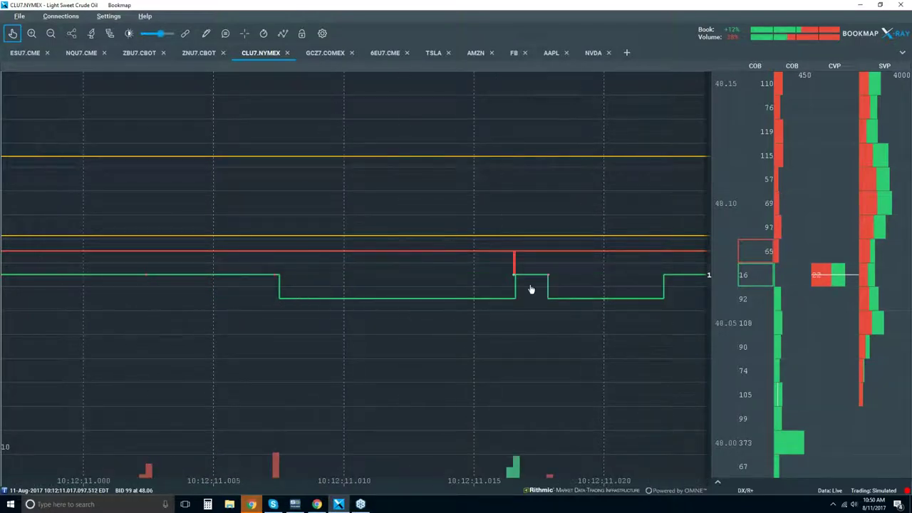
scroll(530, 289, up, 3)
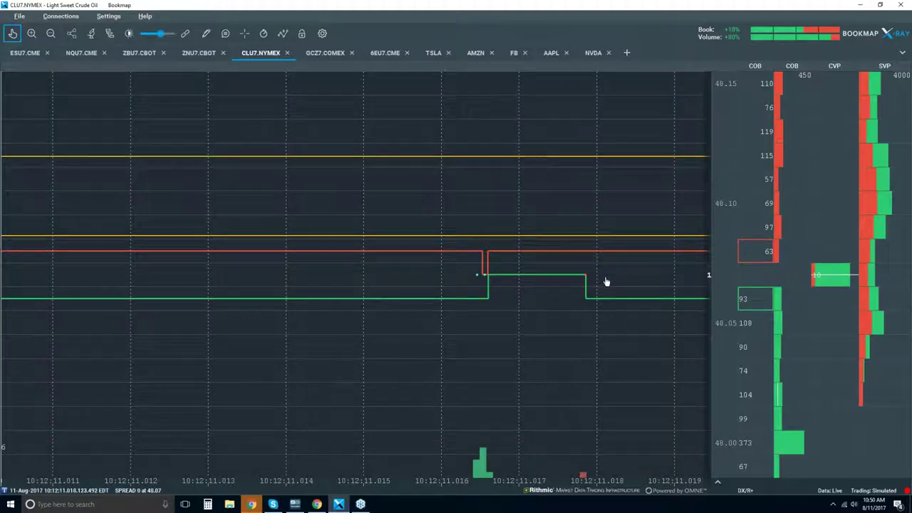
scroll(588, 279, up, 4)
scroll(552, 283, up, 5)
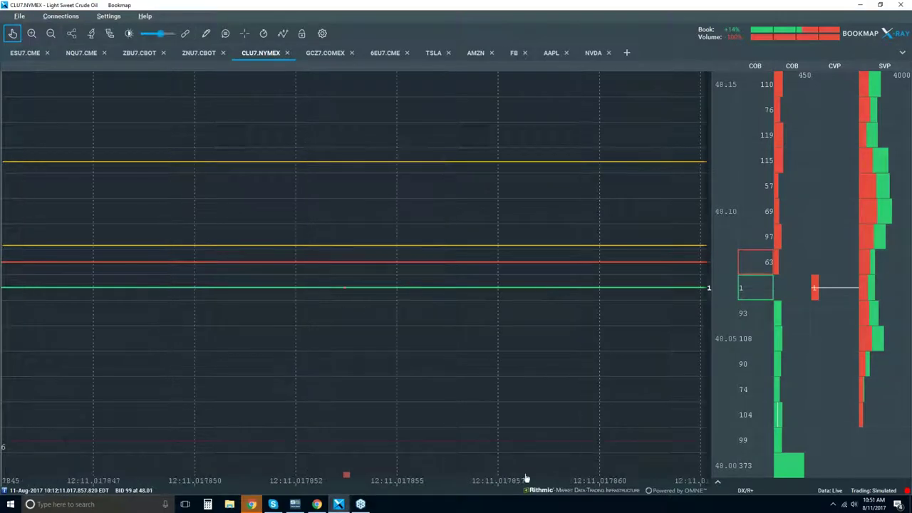
scroll(349, 296, up, 4)
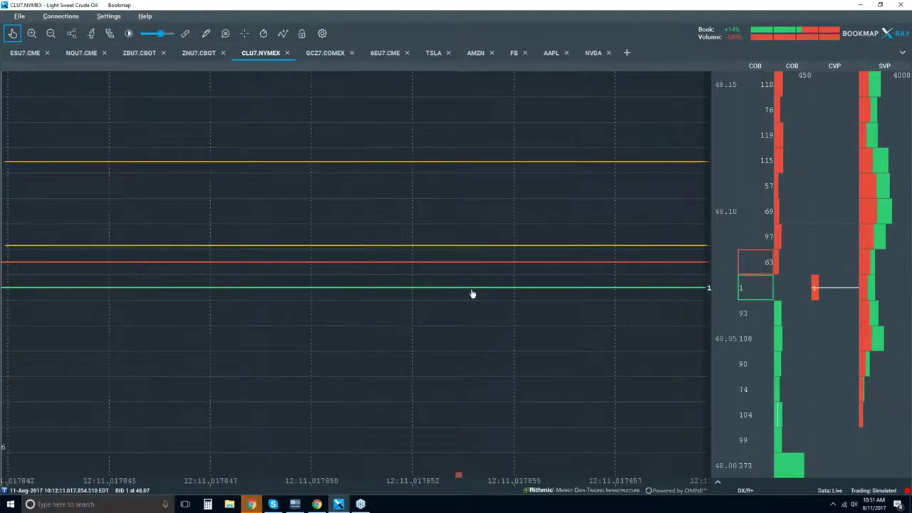
scroll(471, 293, down, 10)
scroll(472, 293, down, 8)
scroll(472, 293, down, 10)
scroll(472, 292, down, 5)
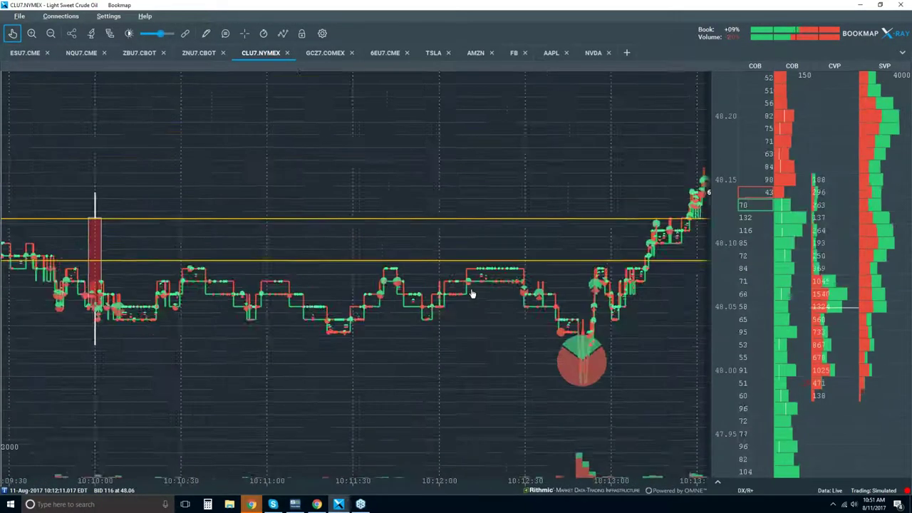
Zoom and pan the CLU7 chart to span about 10:02–10:18, showing the spike to 48.25.
scroll(472, 293, up, 2)
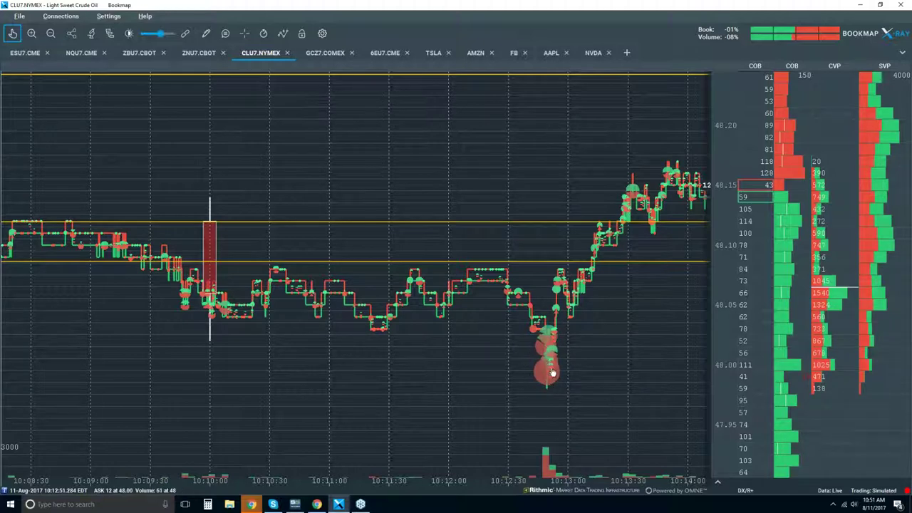
scroll(552, 371, up, 5)
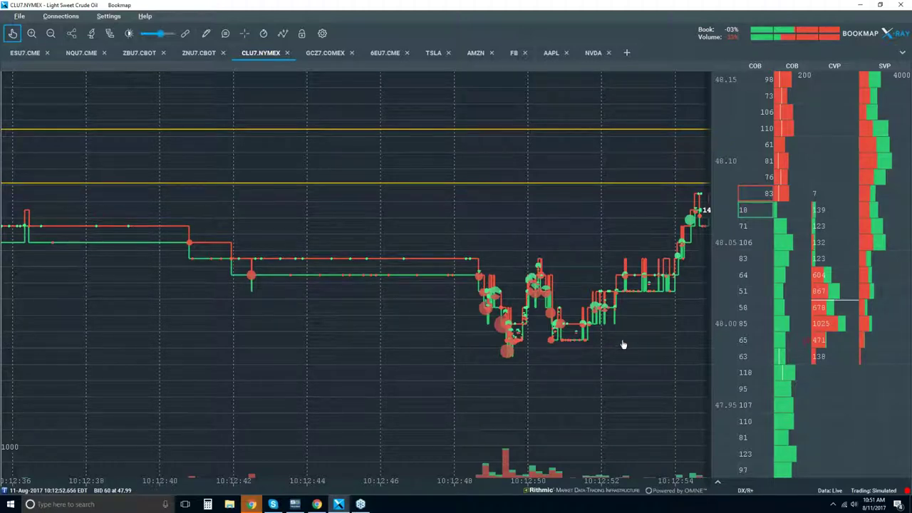
drag(623, 345, 547, 352)
scroll(487, 314, down, 5)
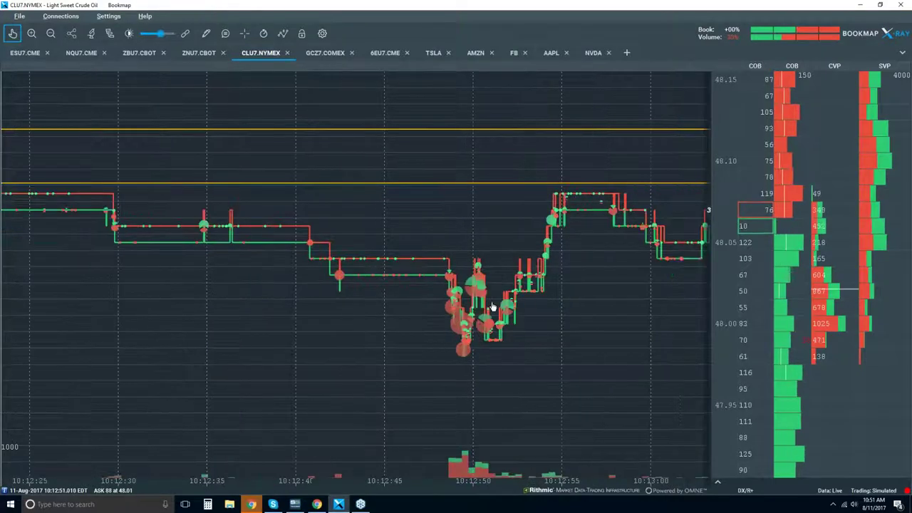
scroll(491, 306, down, 2)
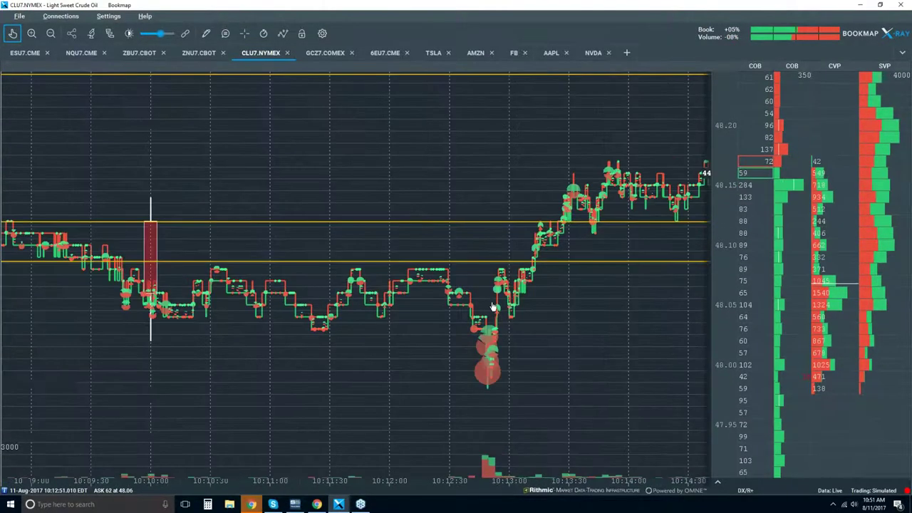
scroll(498, 366, down, 2)
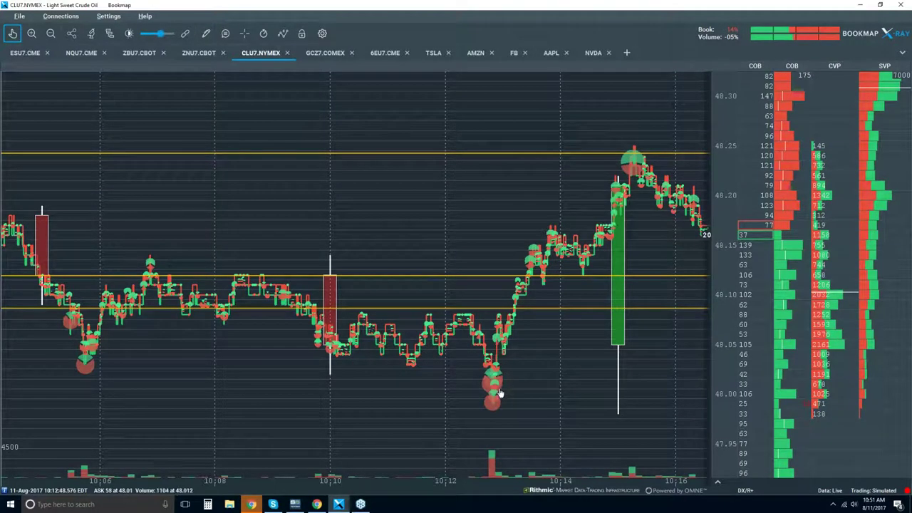
scroll(499, 392, down, 2)
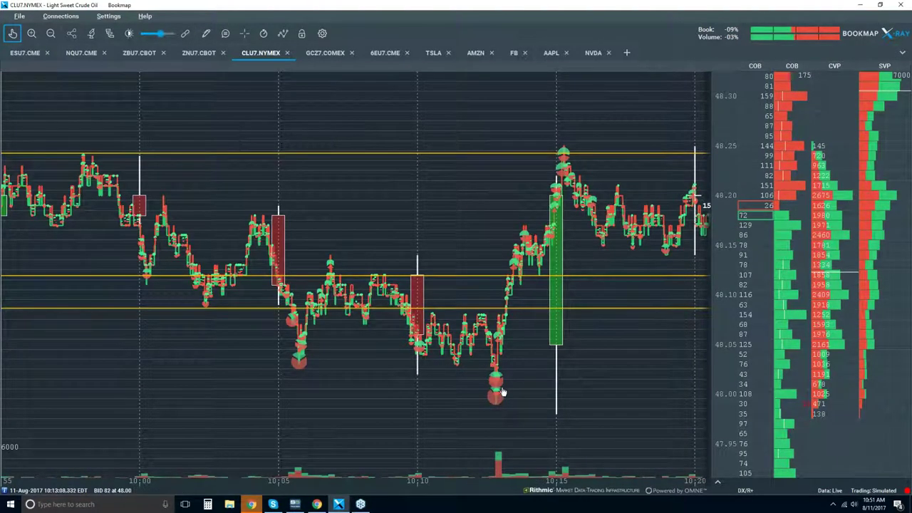
scroll(499, 390, up, 1)
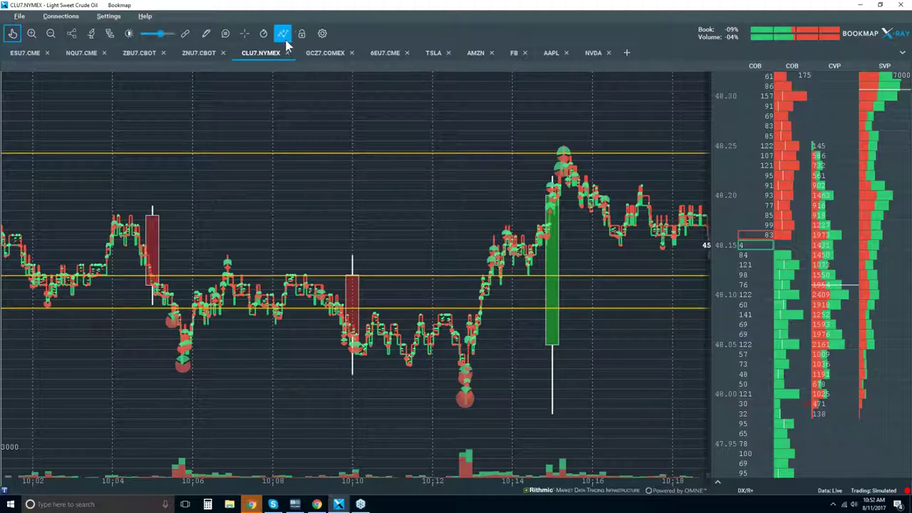
Return the chart to live data and turn the liquidity heatmap back on in the chart components list.
click(12, 34)
scroll(403, 182, down, 2)
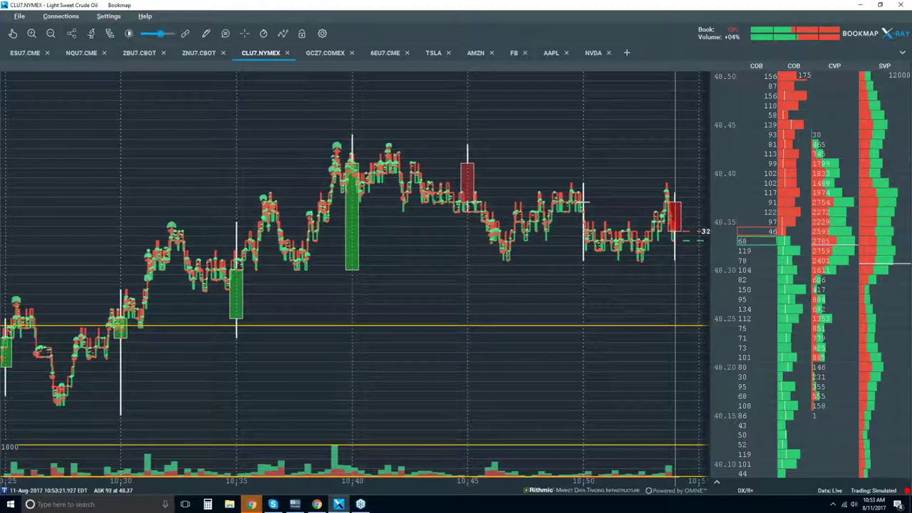
click(282, 33)
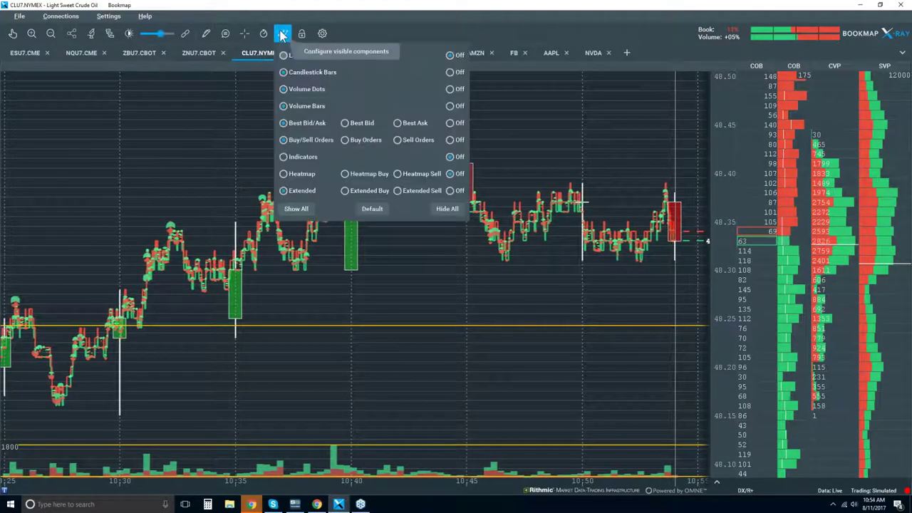
click(298, 177)
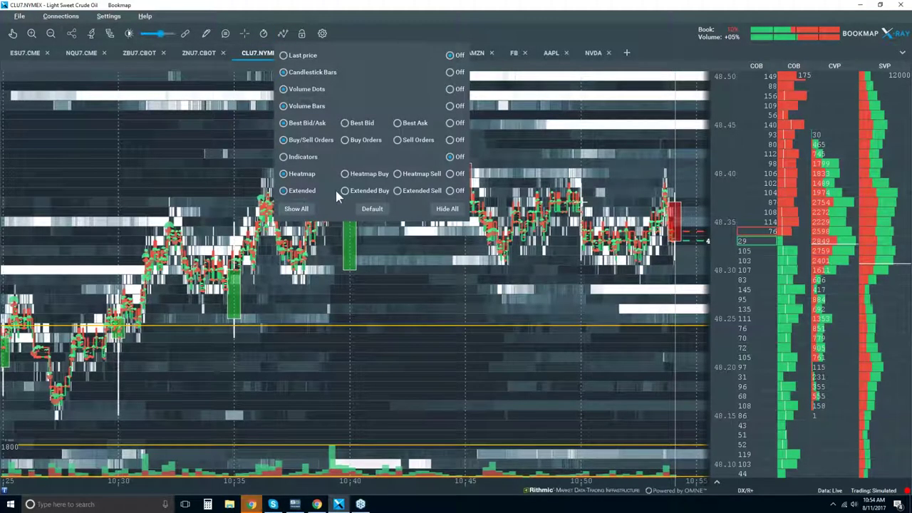
Dismiss the chart components list by clicking on the live CLU7 chart.
click(568, 117)
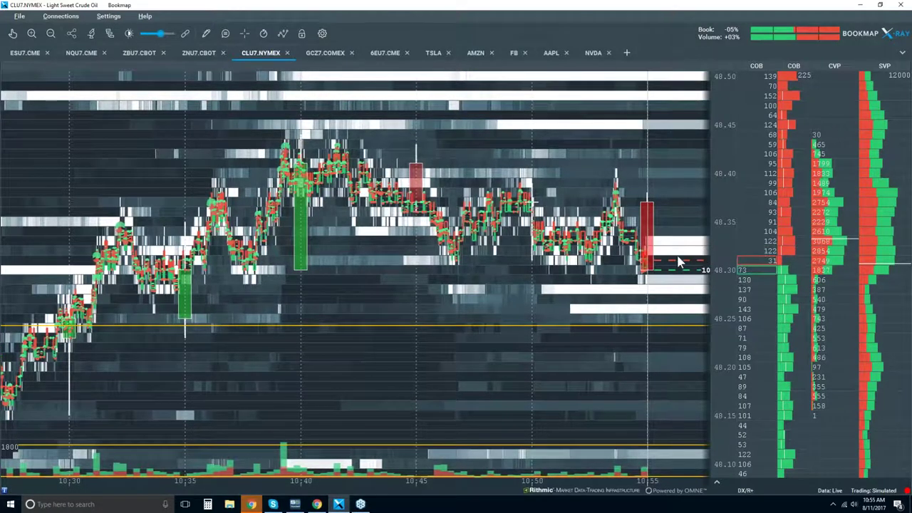
scroll(644, 238, up, 2)
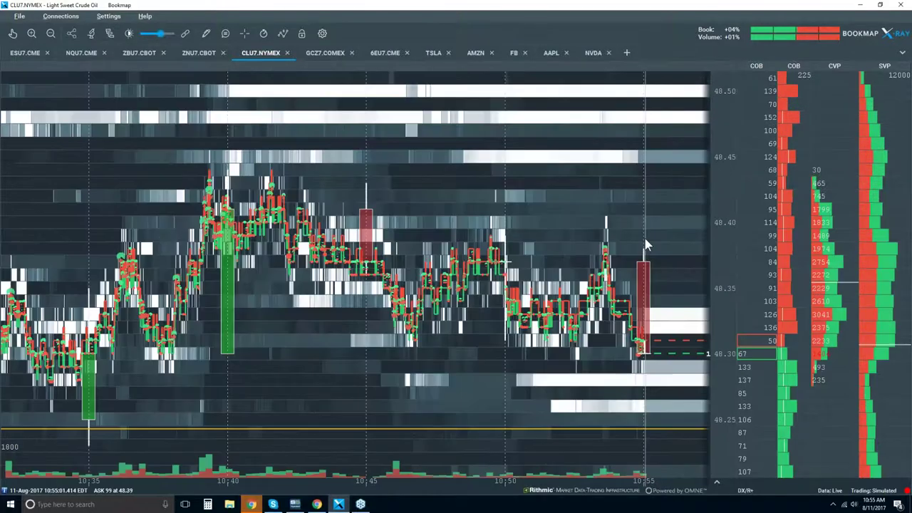
scroll(644, 239, up, 1)
scroll(599, 296, up, 1)
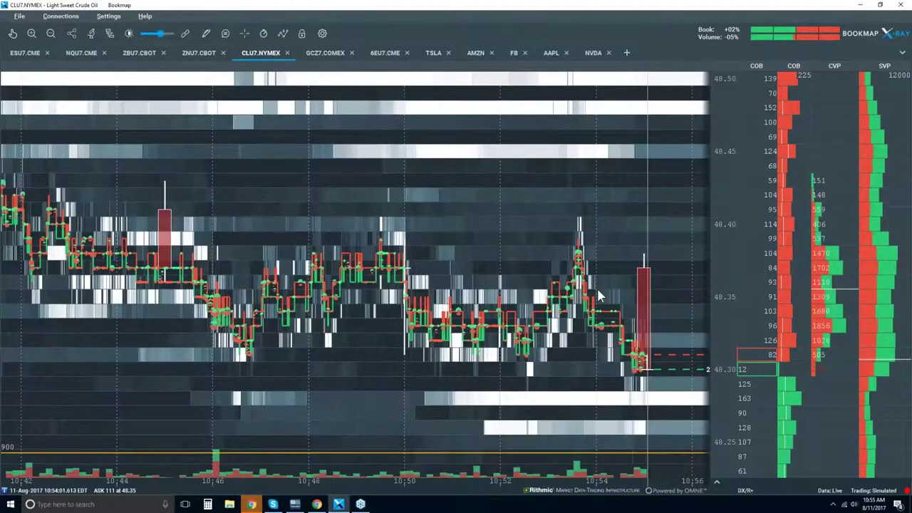
scroll(599, 296, up, 2)
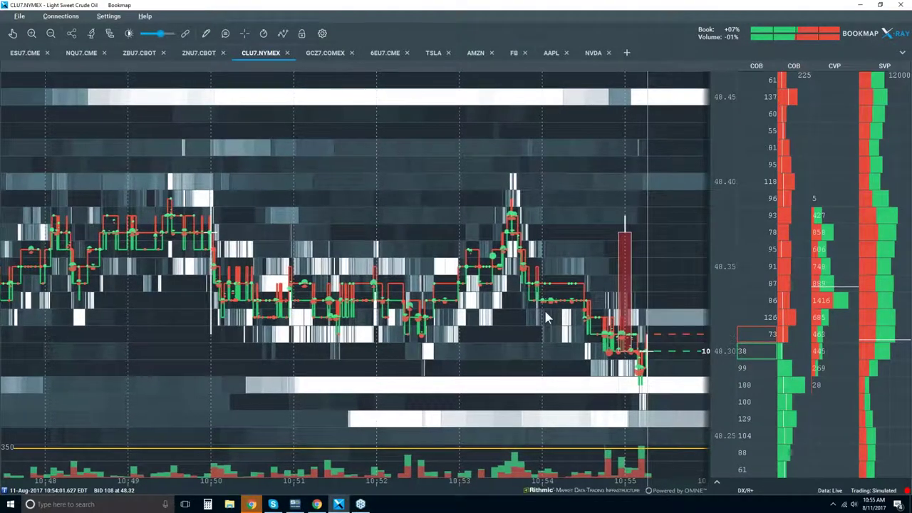
scroll(507, 298, down, 5)
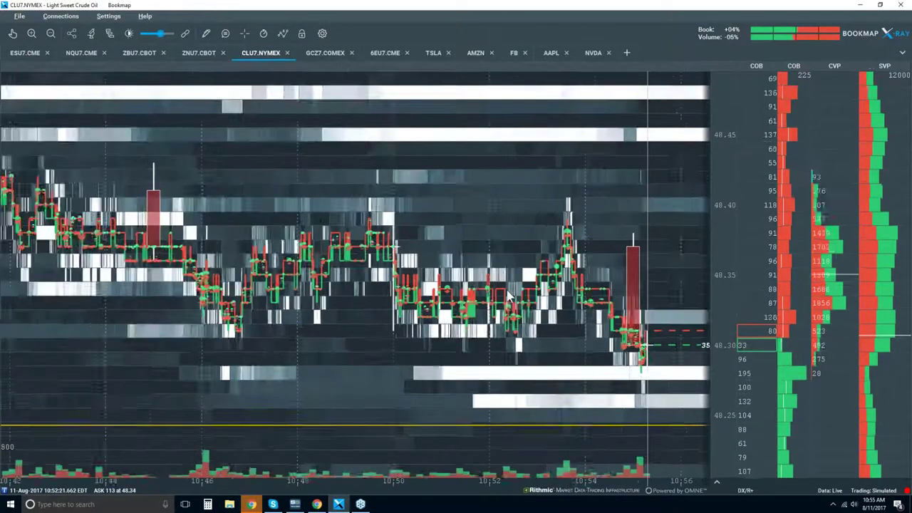
scroll(559, 385, down, 2)
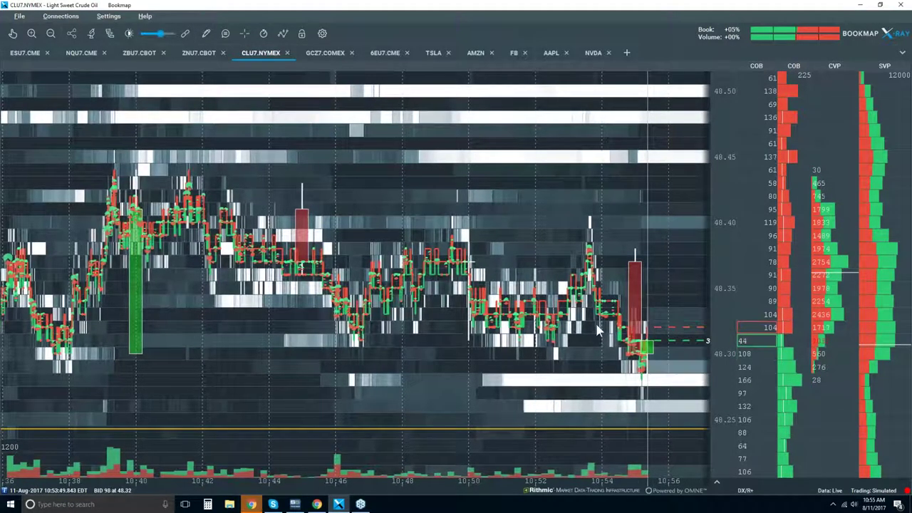
scroll(594, 321, down, 2)
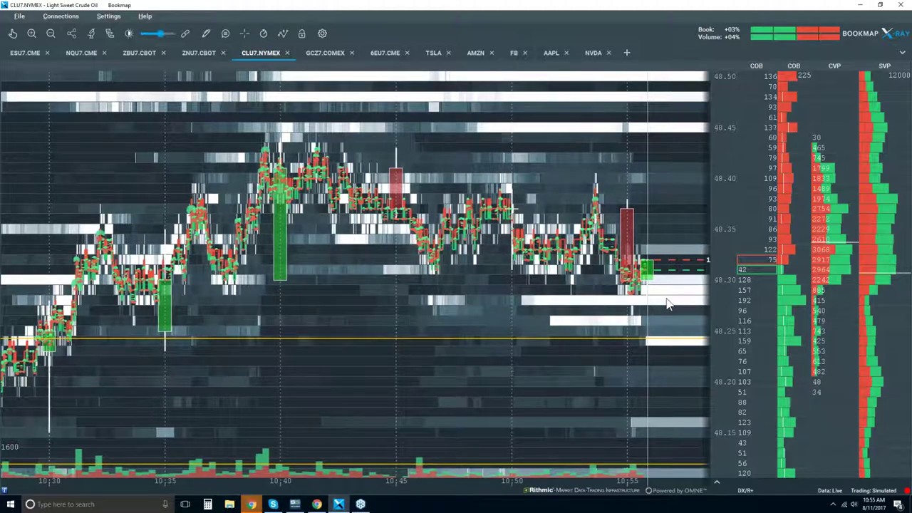
Zoom the CLU7 heatmap out so it shows trading from about 10:20 to 10:57.
scroll(668, 303, down, 2)
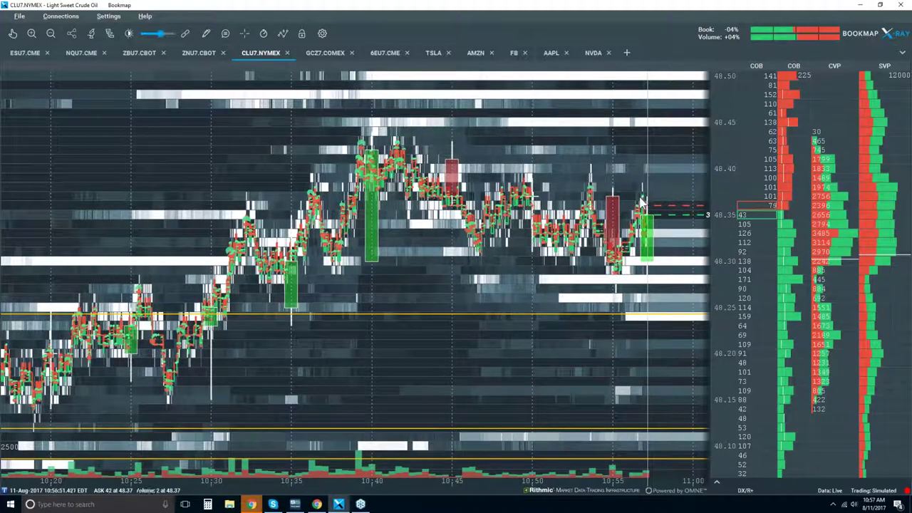
Zoom the CLU7 heatmap out to span roughly 10:12 to 10:58, with prices down to 47.95.
scroll(639, 204, up, 3)
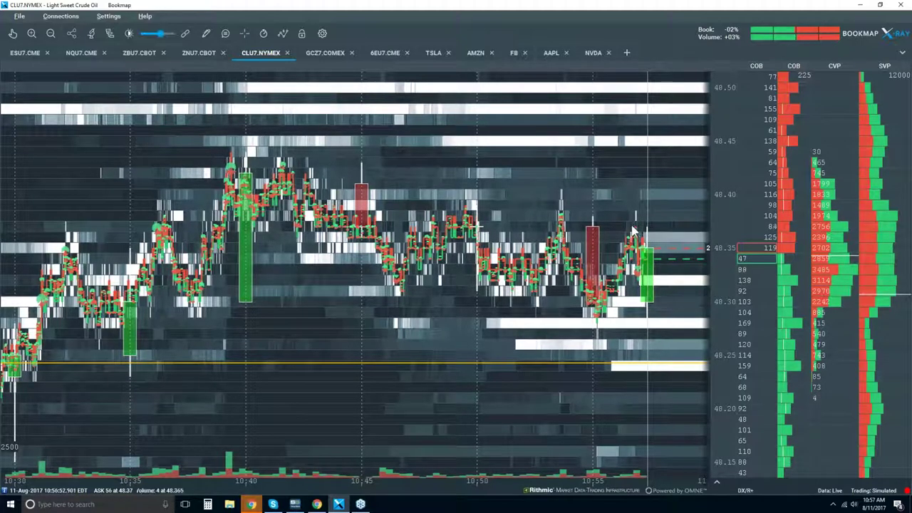
scroll(604, 221, down, 2)
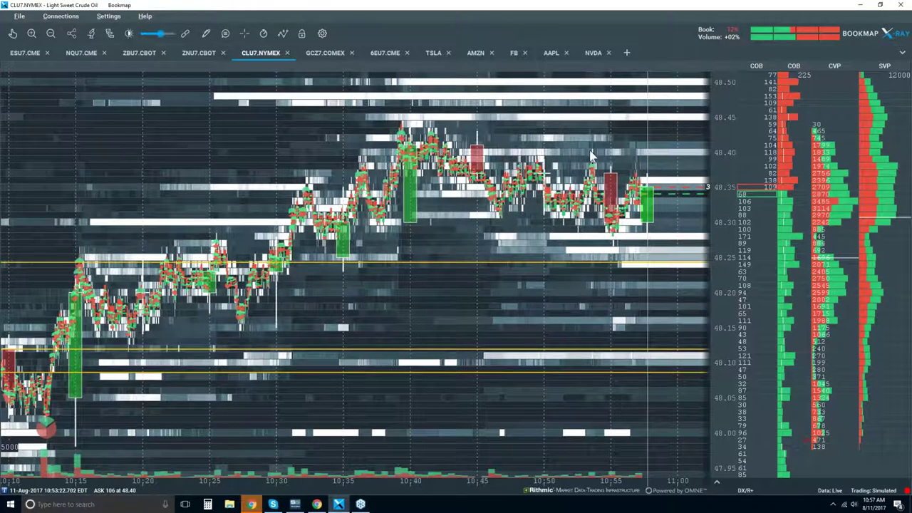
scroll(589, 156, up, 3)
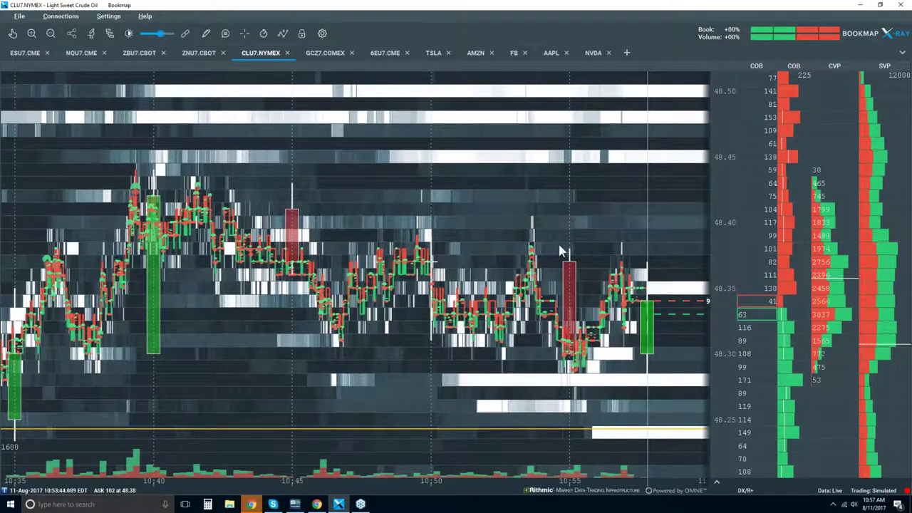
scroll(560, 257, down, 3)
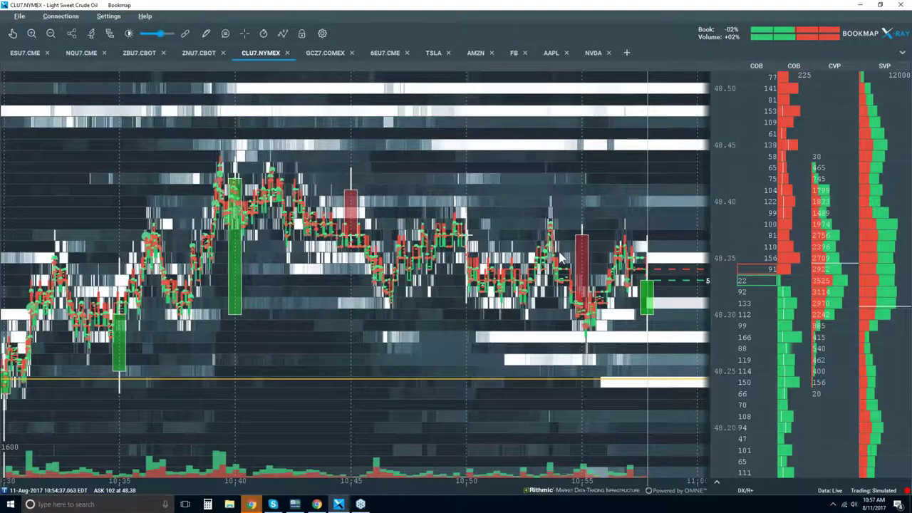
scroll(561, 256, down, 2)
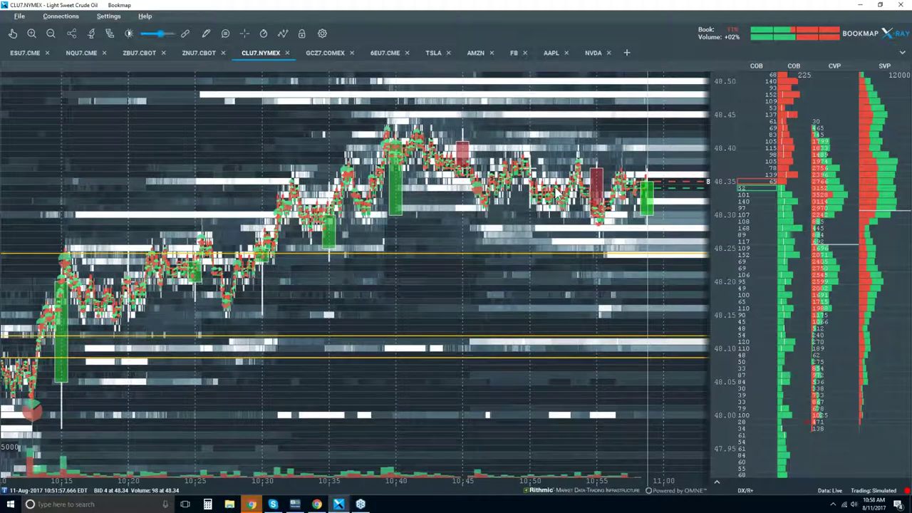
Select the pan tool and zoom the CLU7 heatmap in to about 10:20–10:48.
scroll(556, 191, up, 2)
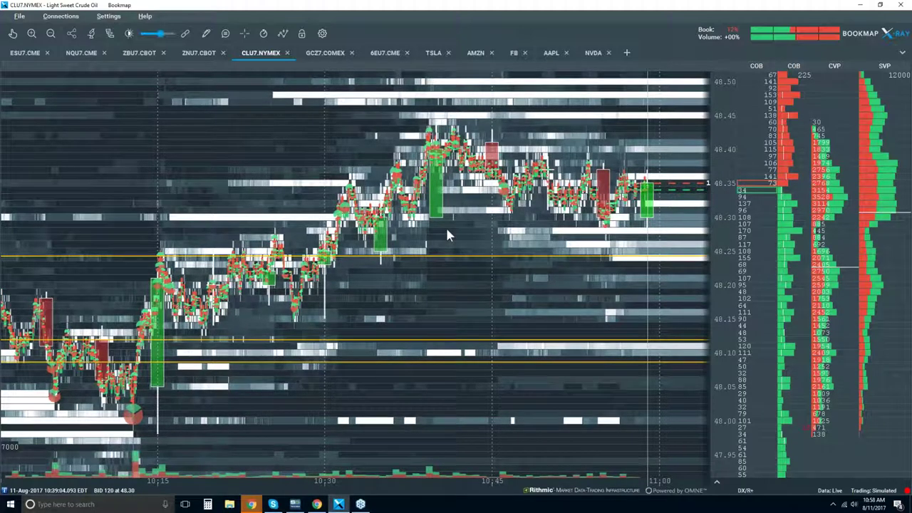
click(13, 32)
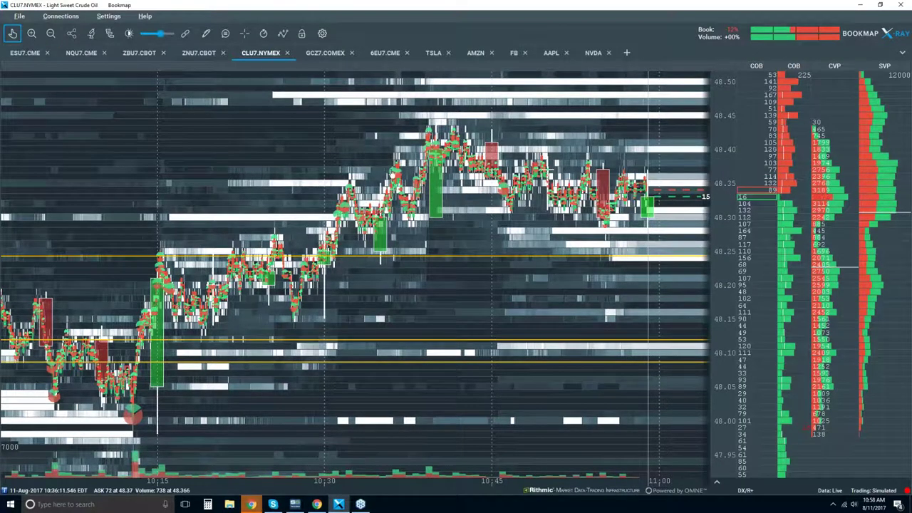
scroll(391, 173, up, 2)
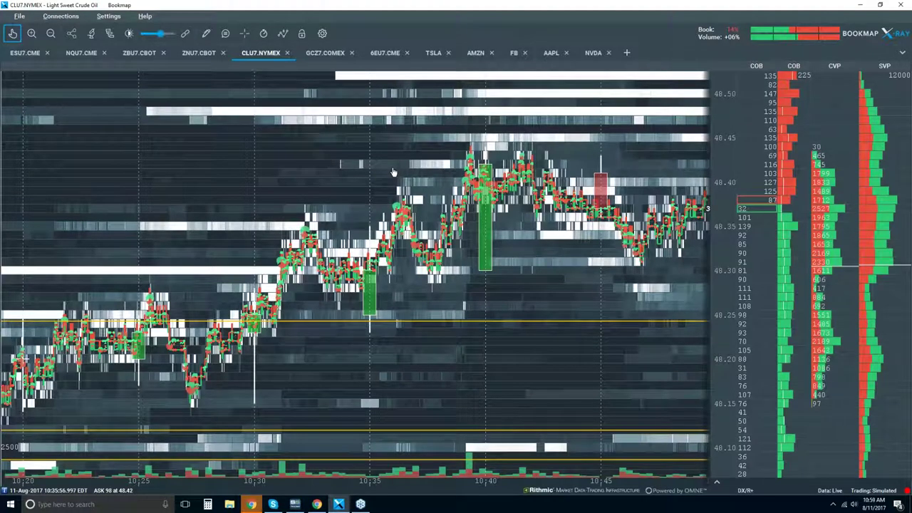